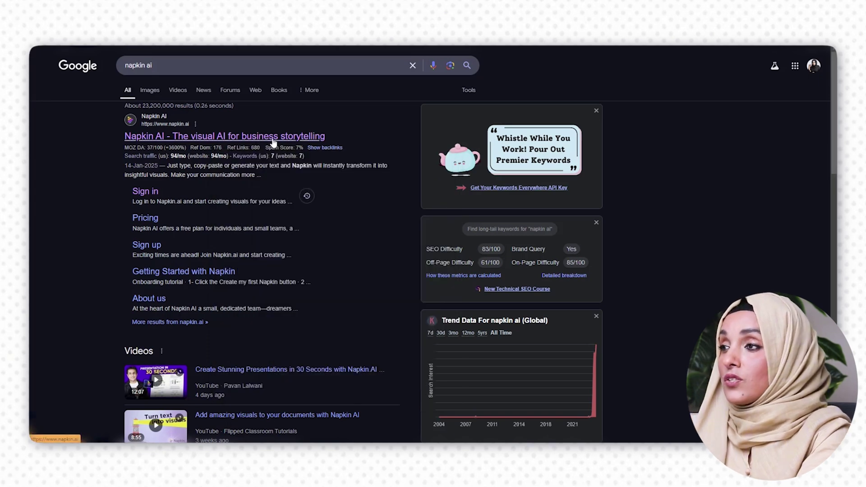
- Open the Napkin AI website from the 'napkin ai' Google search results
left_click(274, 143)
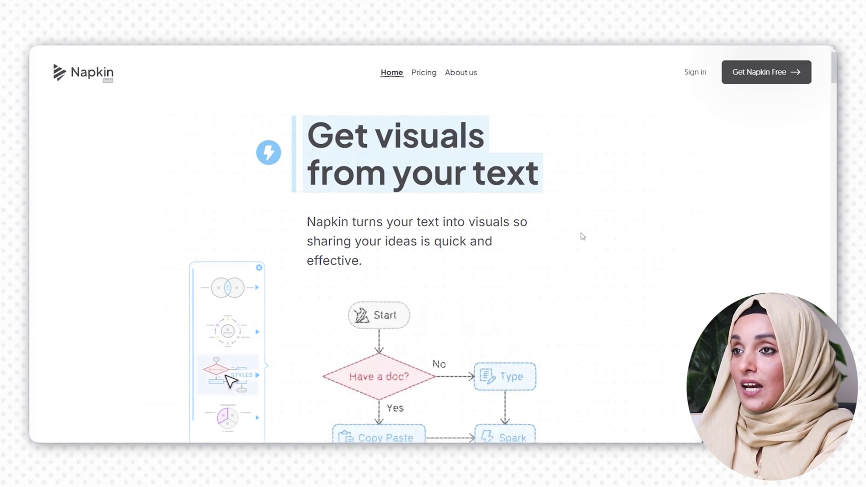
- Sign in to Napkin AI from its homepage
left_click(696, 74)
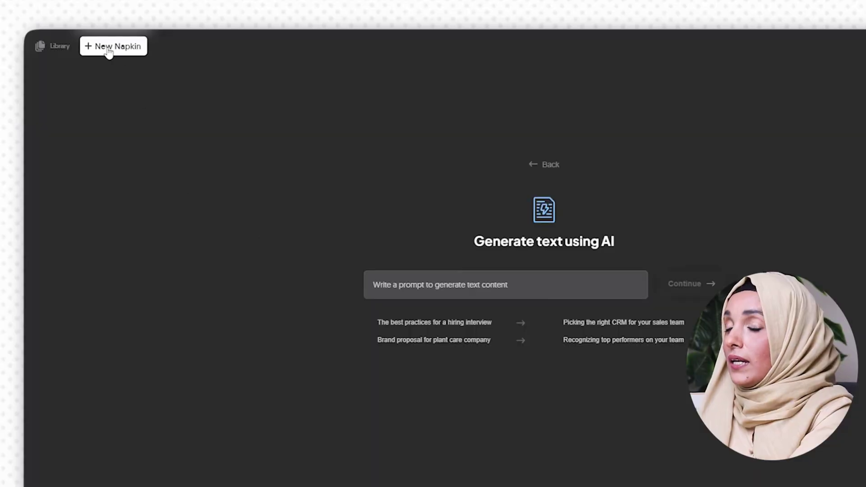
- Create a new napkin with Draft with AI and focus its empty prompt field
left_click(187, 63)
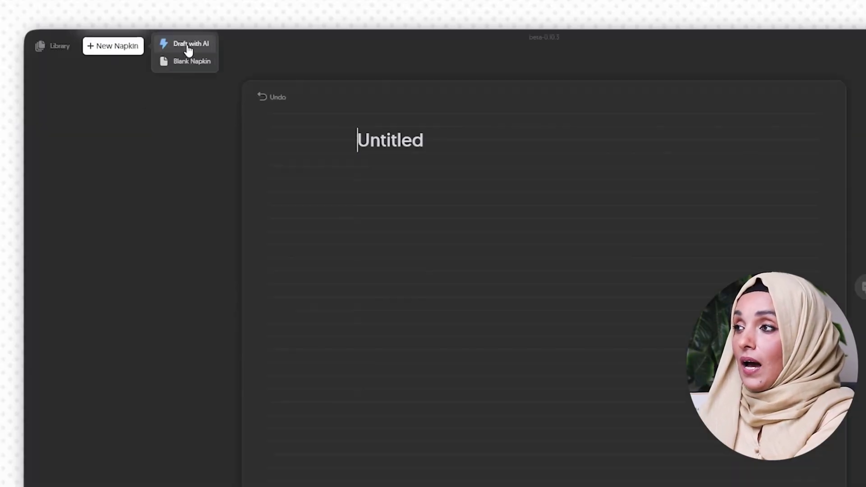
left_click(188, 45)
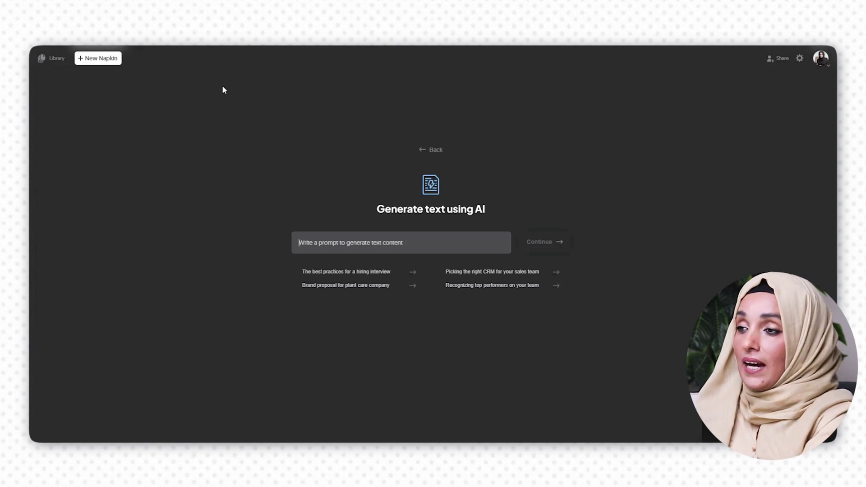
left_click(404, 248)
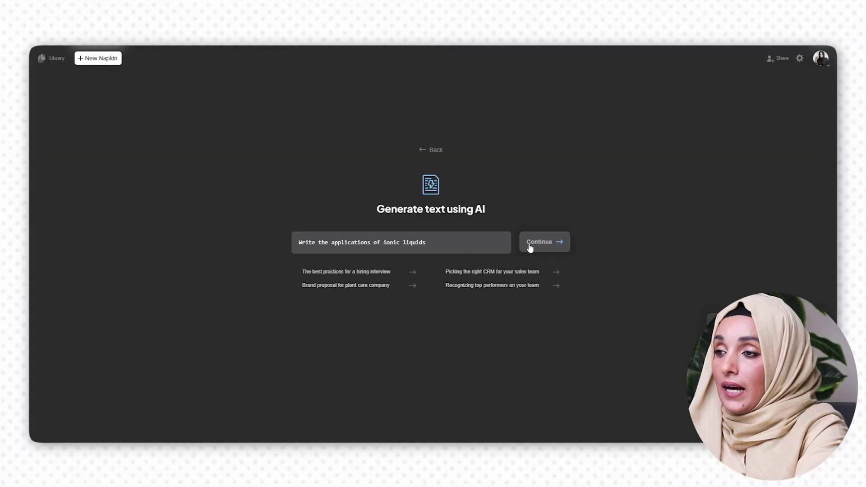
- Let the AI write the 'Applications of Ionic Liquids' document from the prompt
left_click(530, 248)
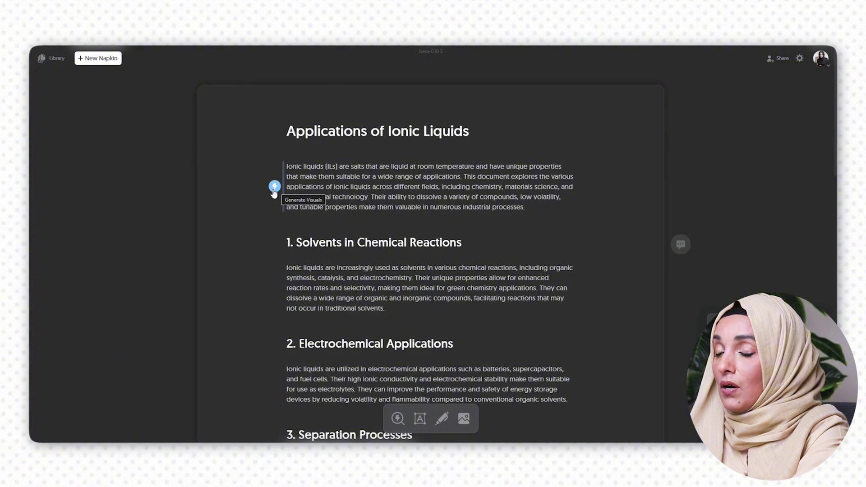
- Generate an intro visual, previewing layered and prism styles, then choose the Harnessing Ionic Liquids lens diagram
left_click(274, 189)
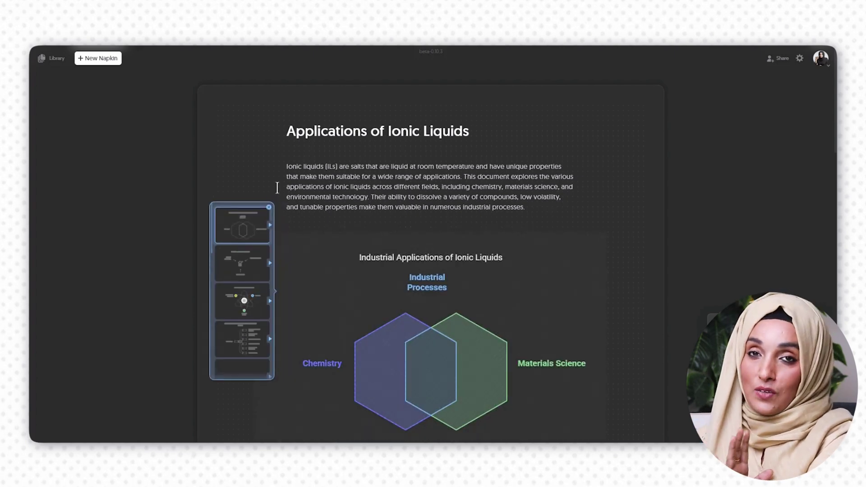
left_click(235, 264)
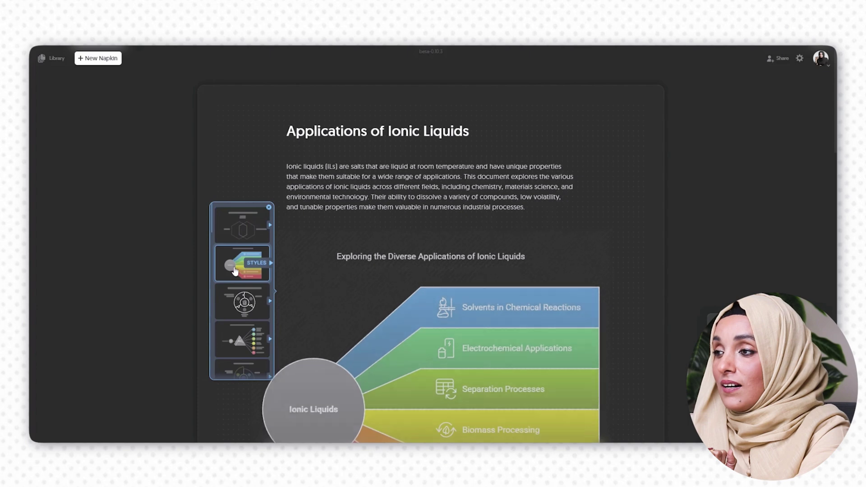
scroll(237, 282, "down", 3)
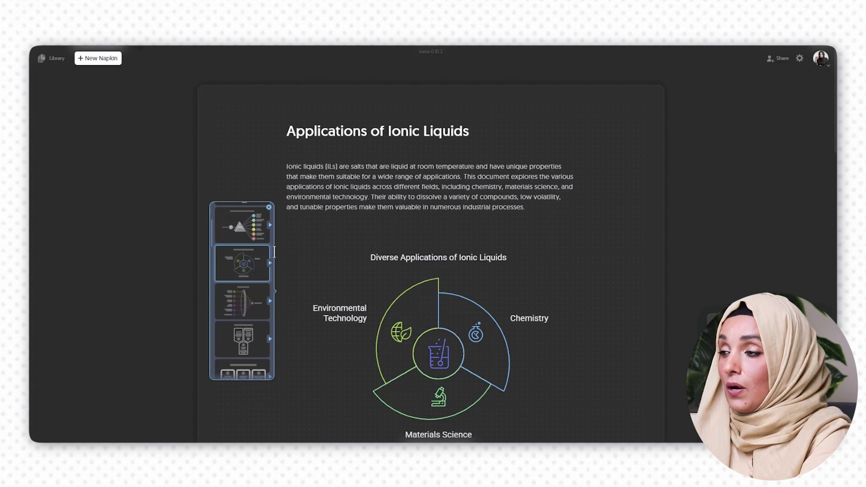
left_click(237, 233)
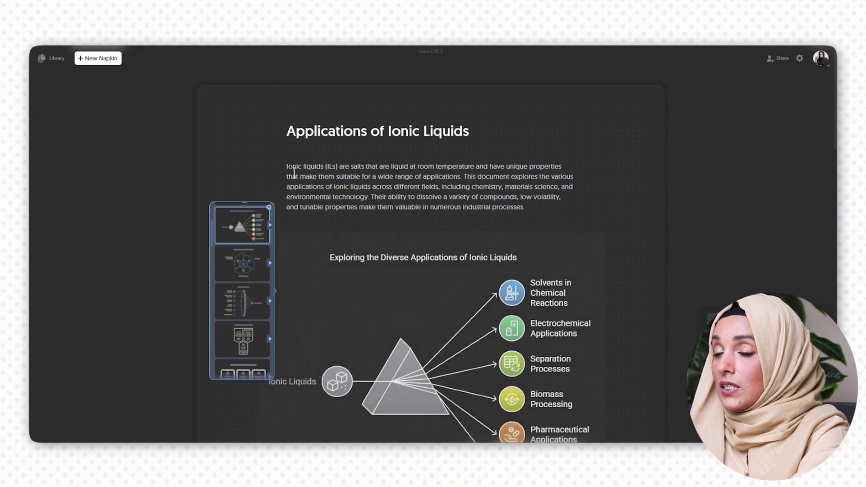
scroll(294, 173, "down", 1)
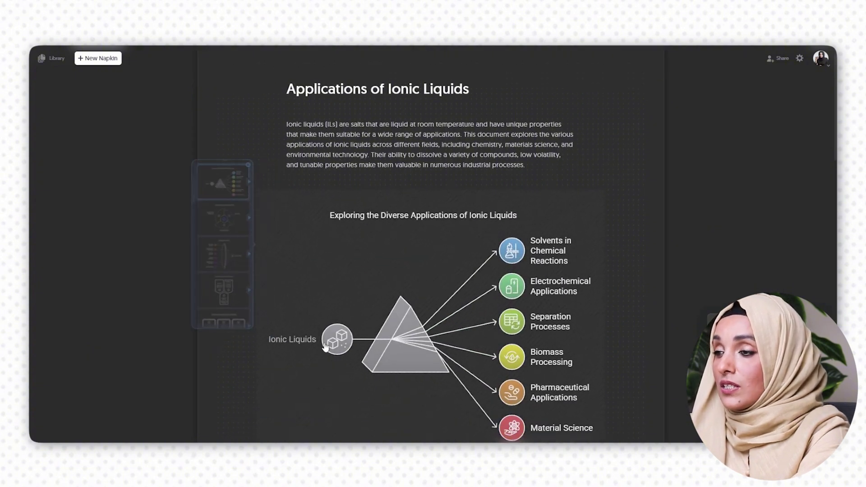
left_click(236, 255)
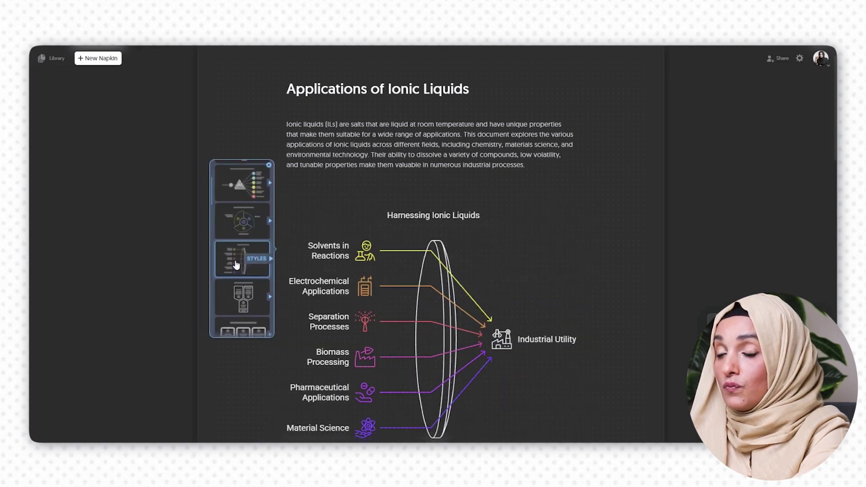
scroll(239, 262, "down", 2)
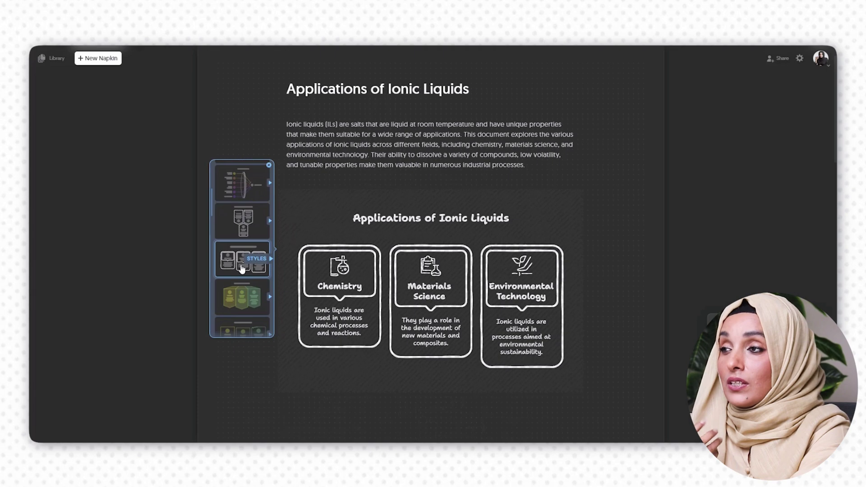
scroll(241, 263, "up", 3)
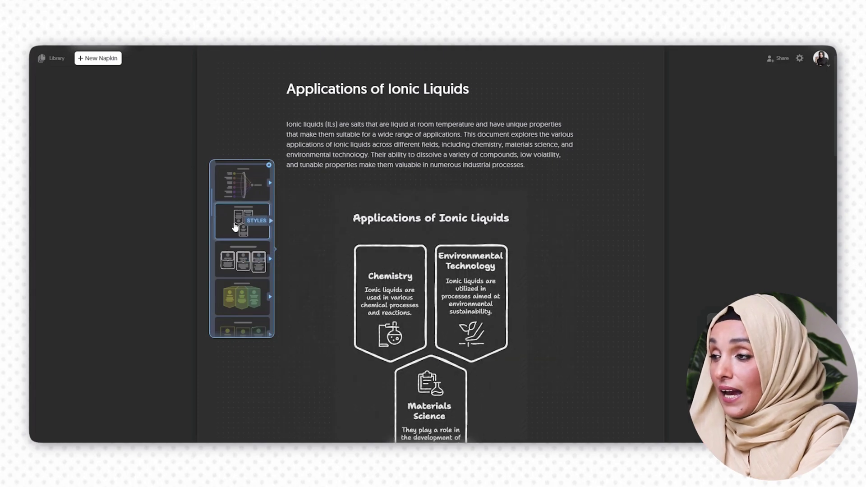
left_click(241, 252)
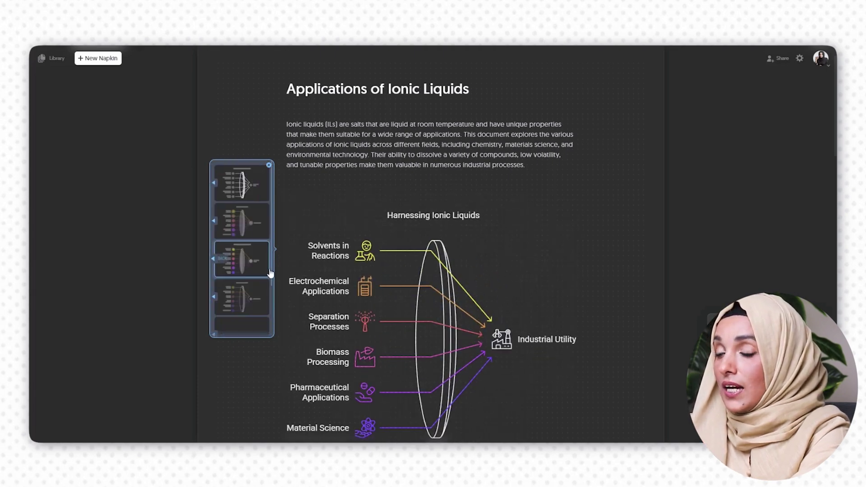
scroll(306, 274, "down", 1)
scroll(306, 273, "down", 1)
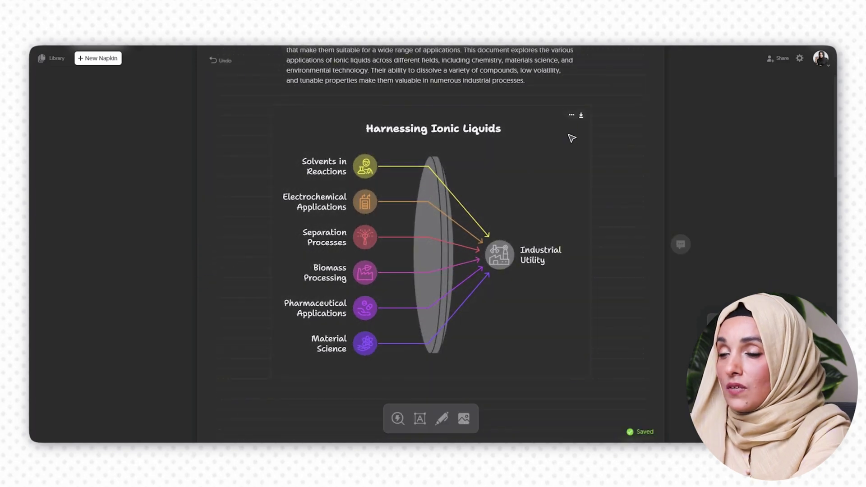
- Try 16:9 and 4:5 frames for the diagram, then settle on a square 1:1 aspect ratio
left_click(570, 116)
scroll(570, 120, "up", 1)
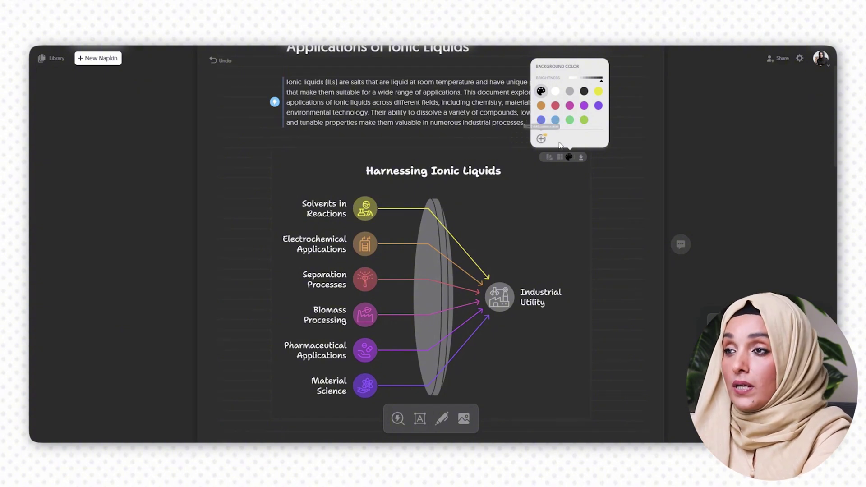
left_click(560, 158)
left_click(561, 140)
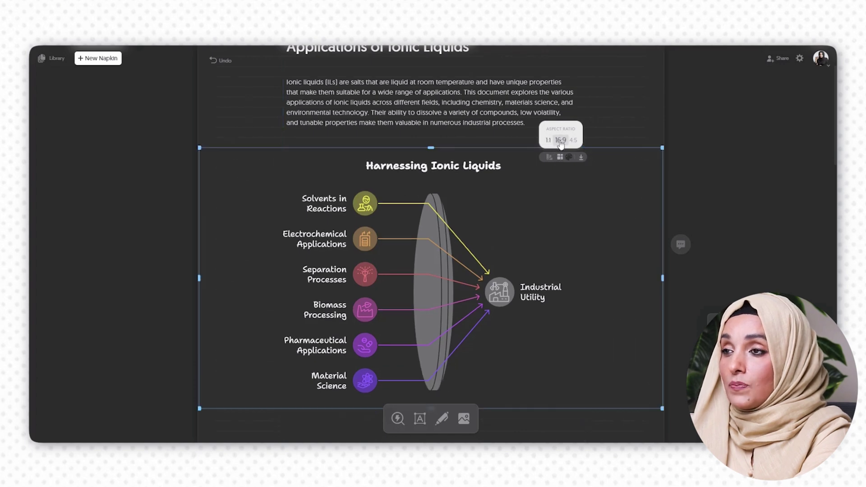
left_click(574, 140)
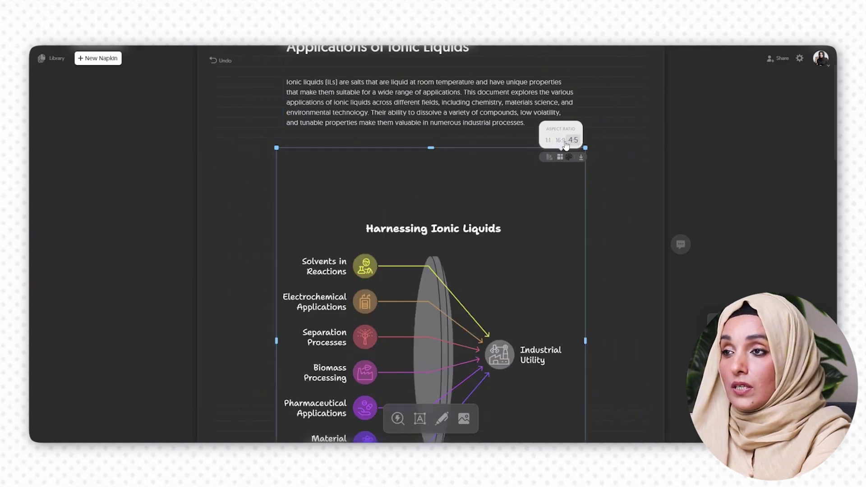
left_click(560, 141)
left_click(548, 140)
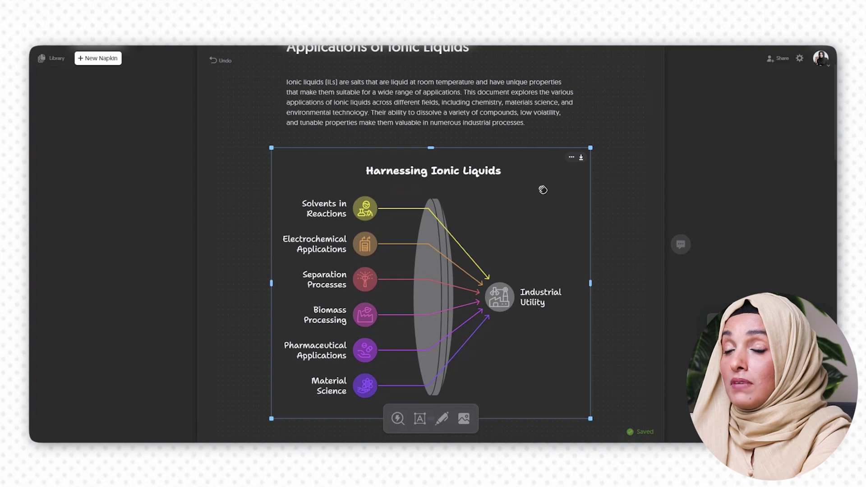
- Export the diagram as a light-mode, transparent-background 3x PNG (2274×1932)
left_click(581, 158)
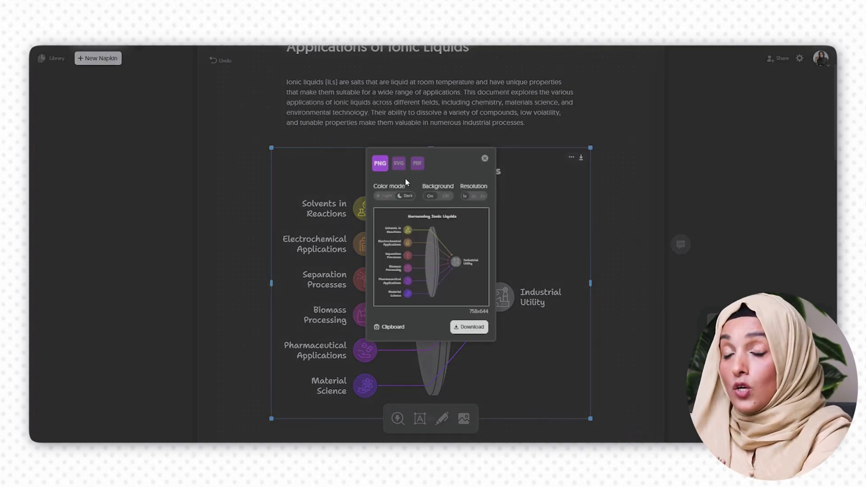
left_click(386, 197)
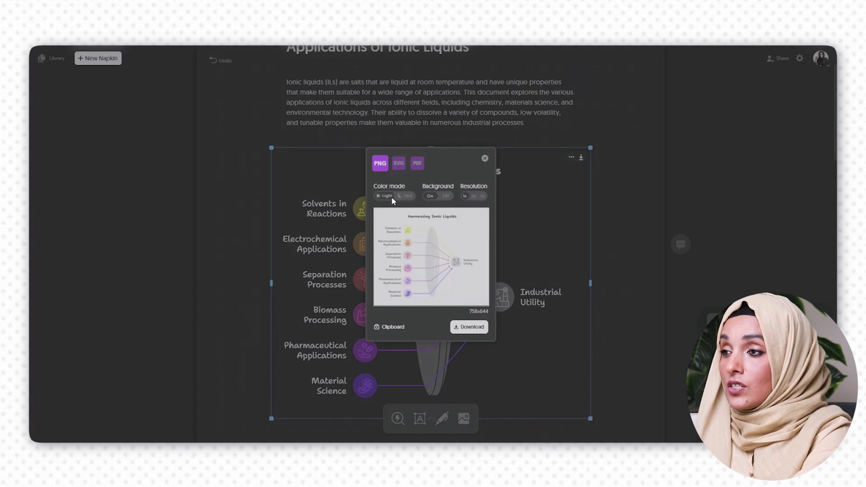
left_click(437, 196)
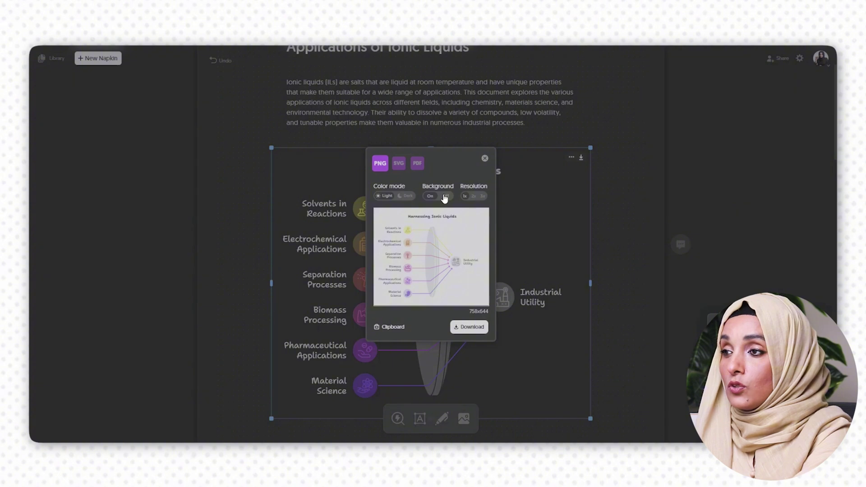
left_click(444, 197)
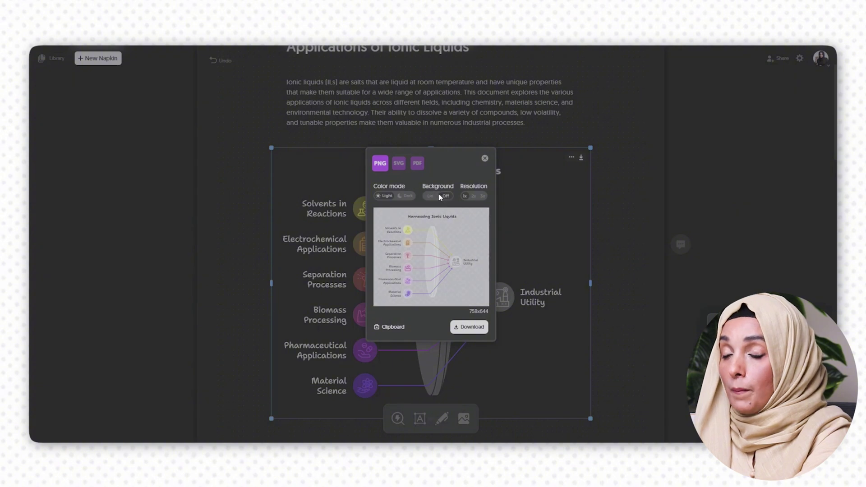
left_click(483, 197)
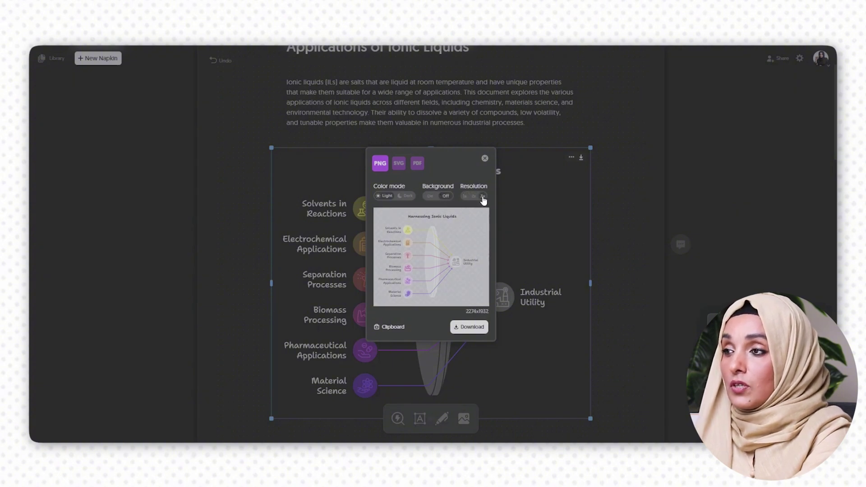
left_click(470, 327)
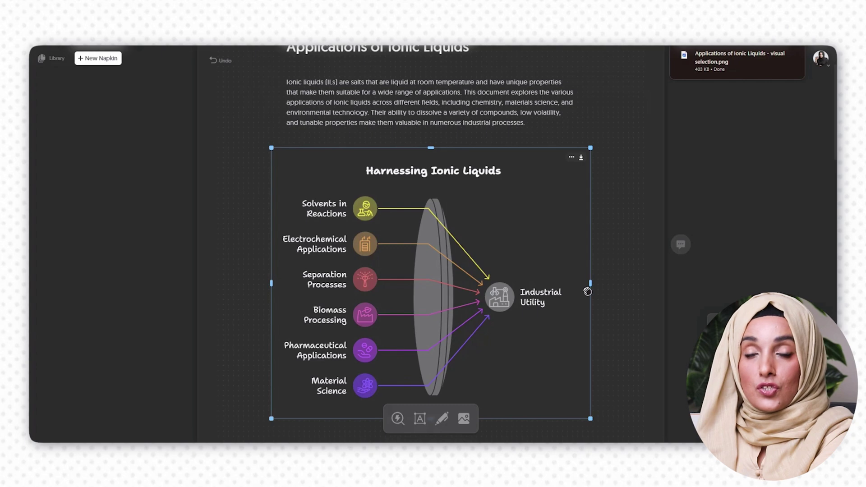
- Generate a visual for the Solvents in Chemical Reactions paragraph, choosing the circular four-segment diagram
scroll(408, 268, "down", 8)
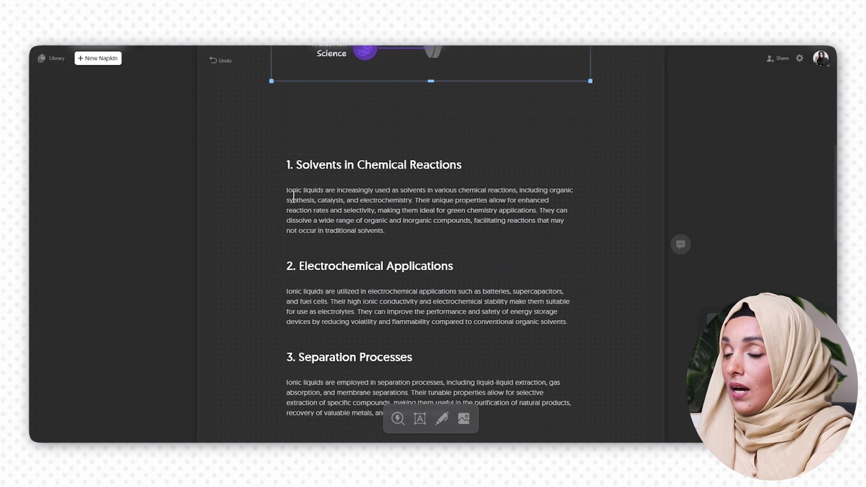
left_click(289, 208)
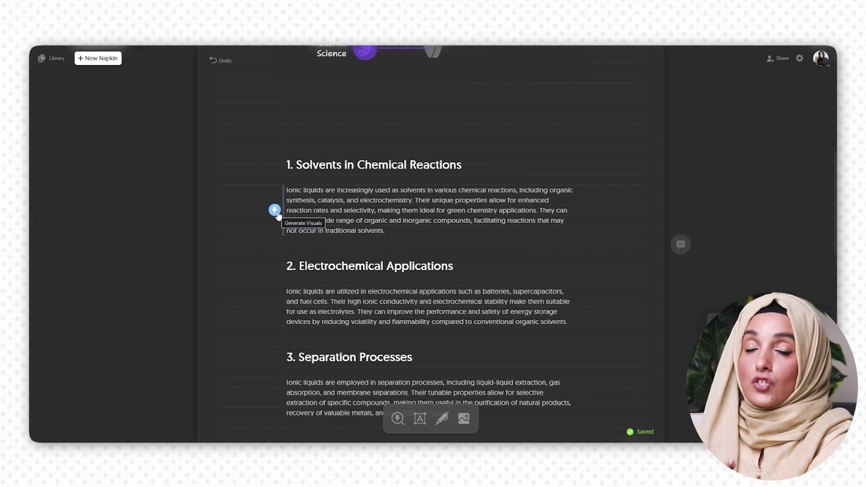
left_click(275, 211)
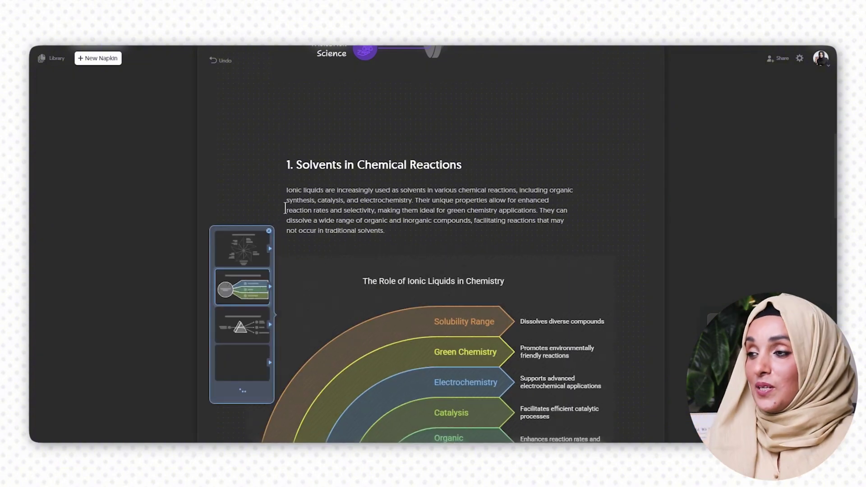
scroll(350, 174, "down", 1)
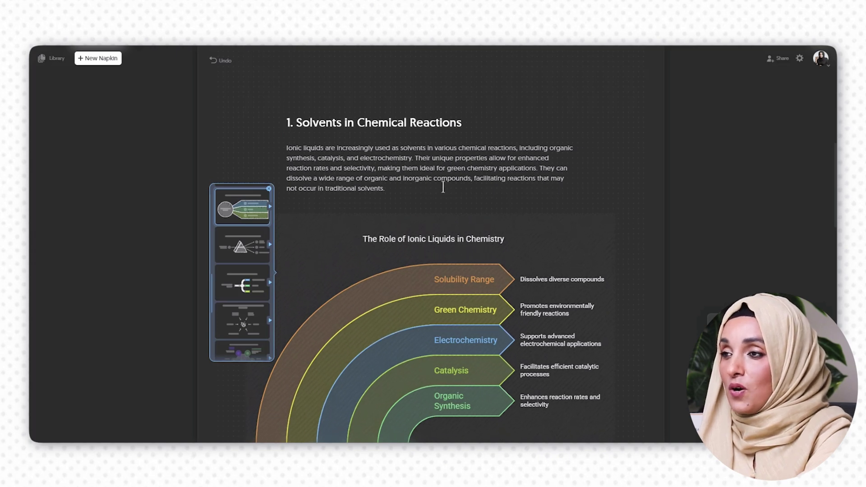
scroll(443, 186, "down", 2)
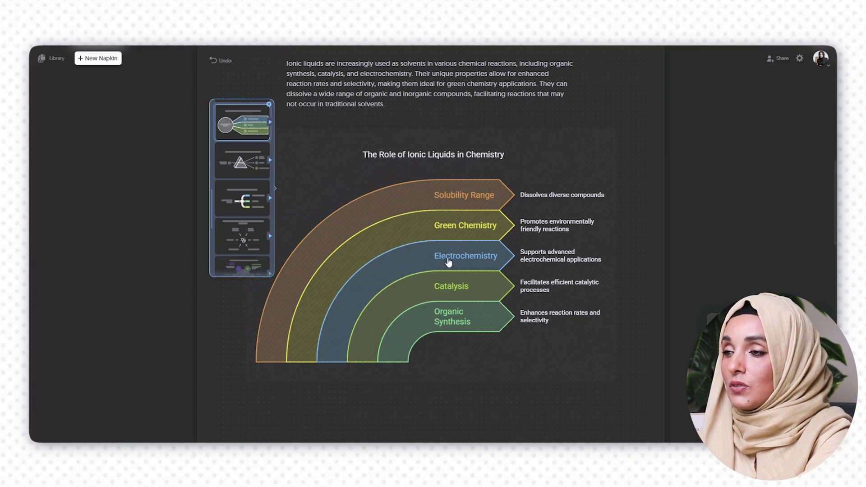
scroll(410, 180, "up", 2)
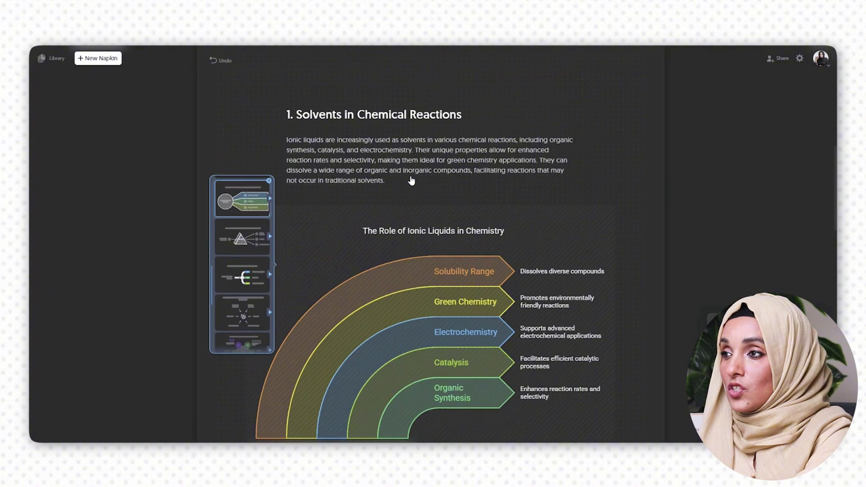
scroll(410, 175, "down", 1)
left_click(242, 246)
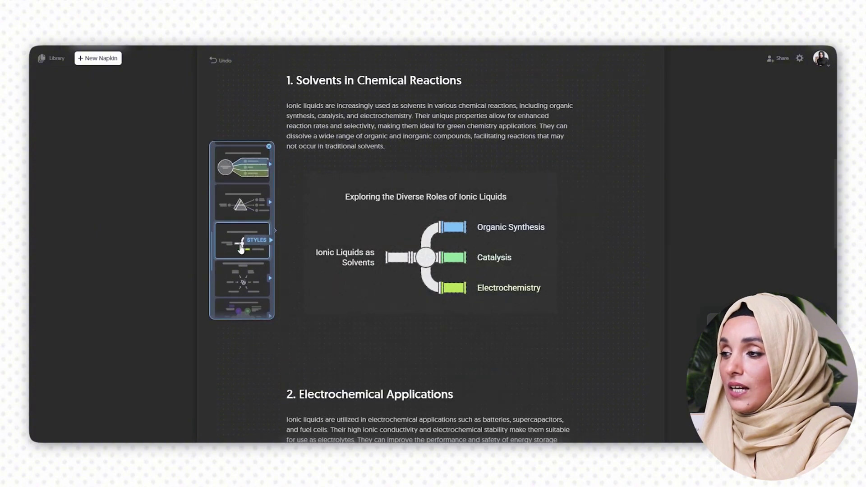
left_click(240, 282)
scroll(241, 252, "down", 3)
left_click(234, 246)
left_click(234, 241)
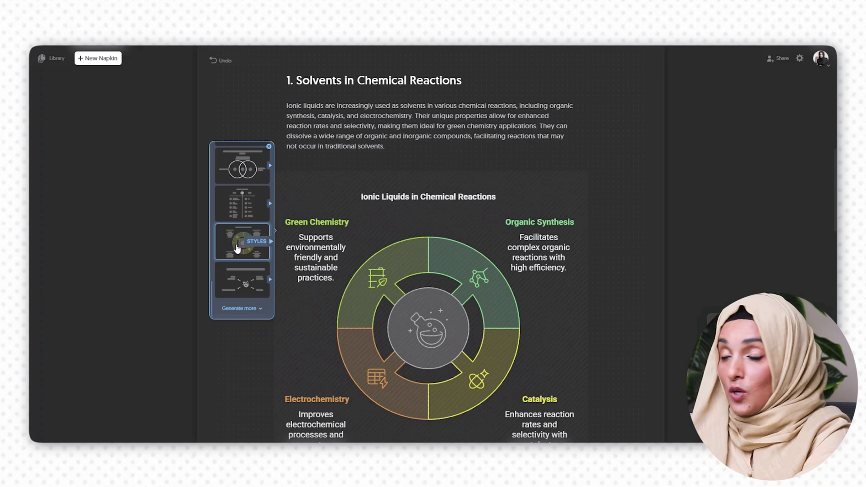
- Apply a filled colourful style to the circular diagram and browse its colour palettes
left_click(237, 255)
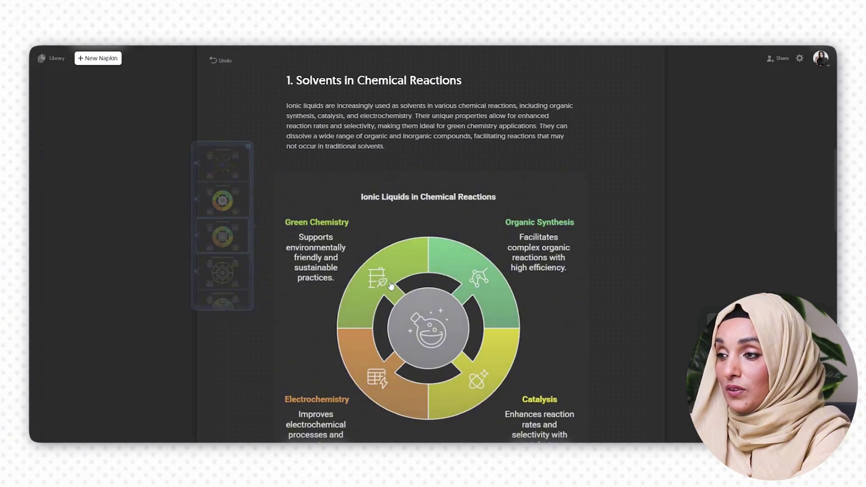
left_click(311, 302)
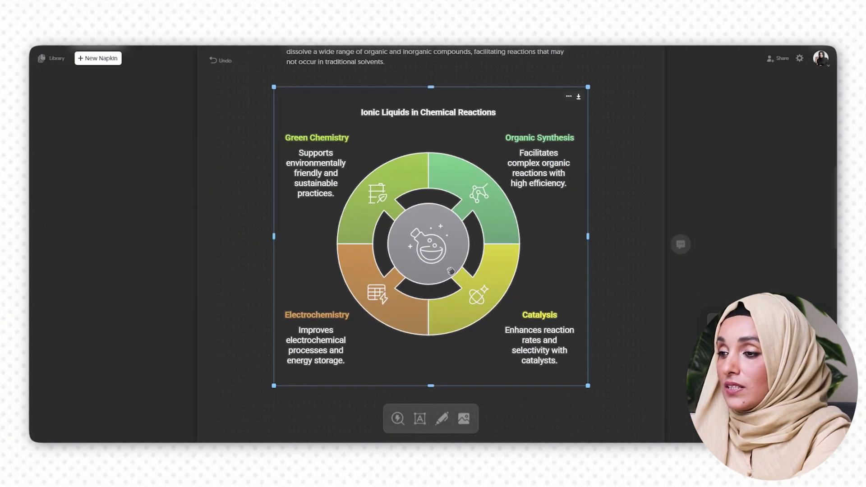
left_click(445, 426)
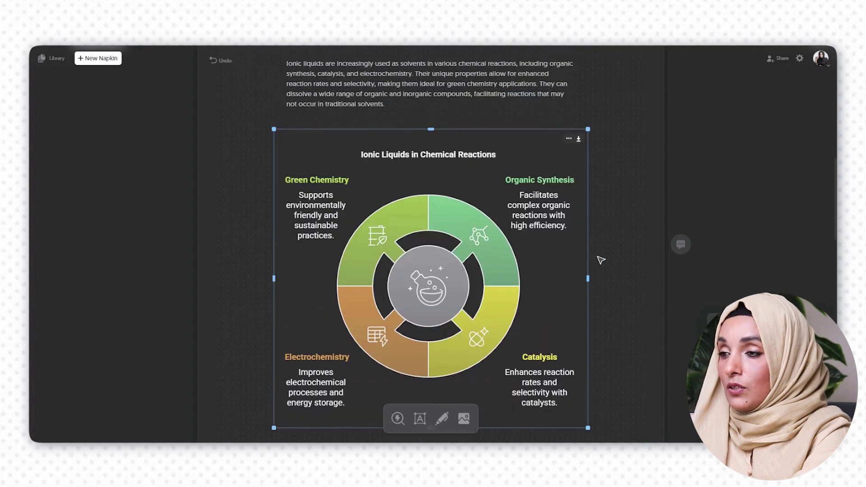
scroll(600, 257, "down", 10)
scroll(214, 235, "down", 1)
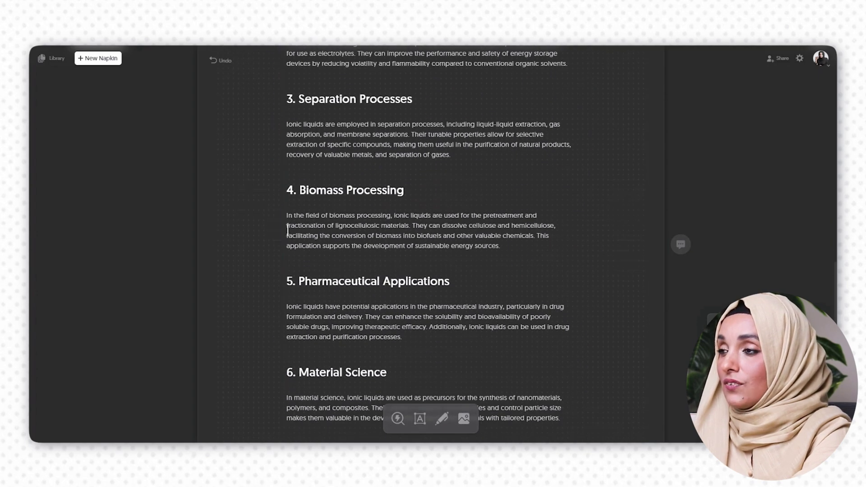
- Preview roadmap visuals for the Biomass Processing paragraph, then open canvas settings and the account menu
left_click(277, 231)
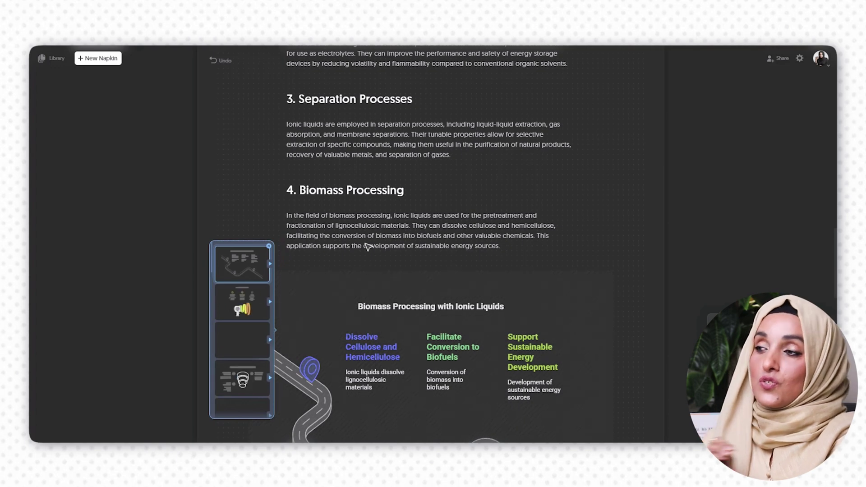
scroll(311, 300, "down", 3)
scroll(311, 299, "down", 3)
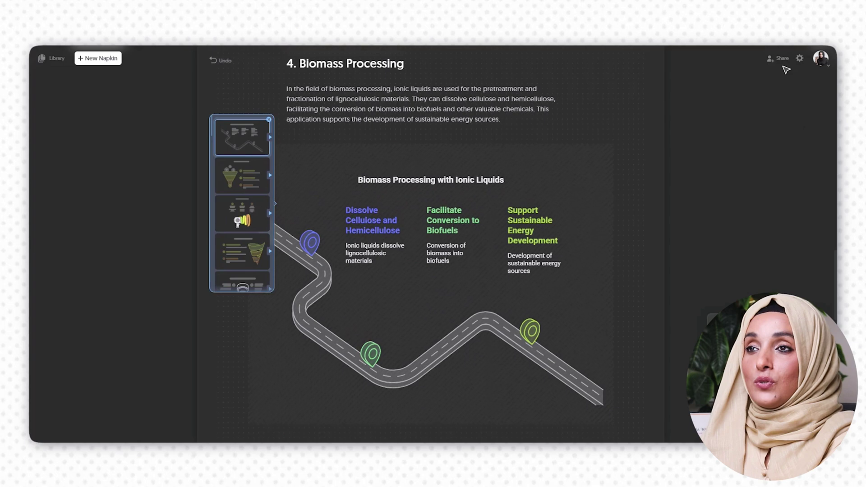
left_click(797, 59)
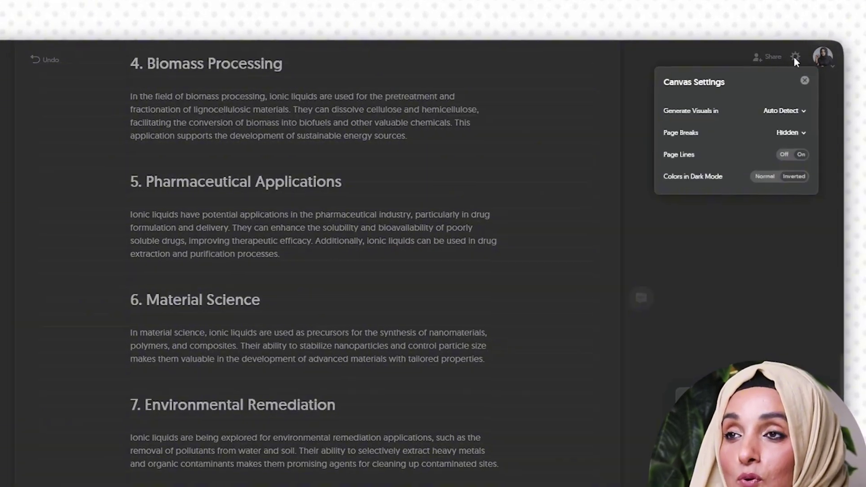
left_click(822, 58)
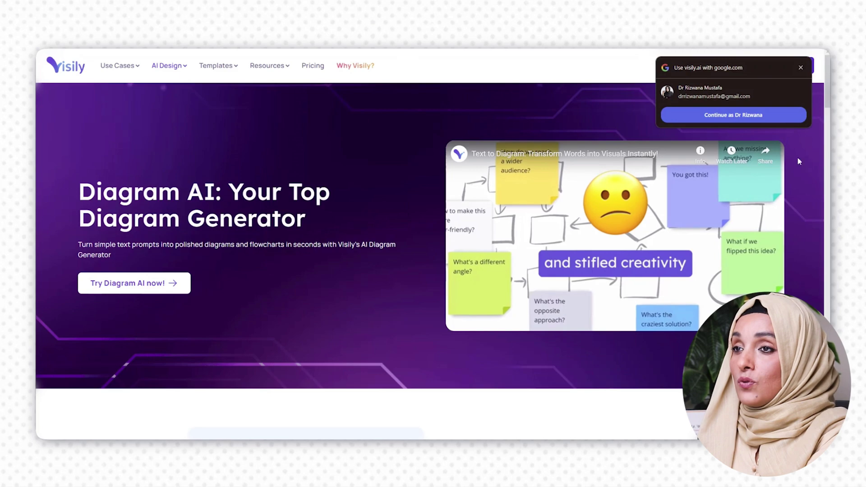
- Continue with the Google account and log in to reach Visily's Recent boards
left_click(750, 115)
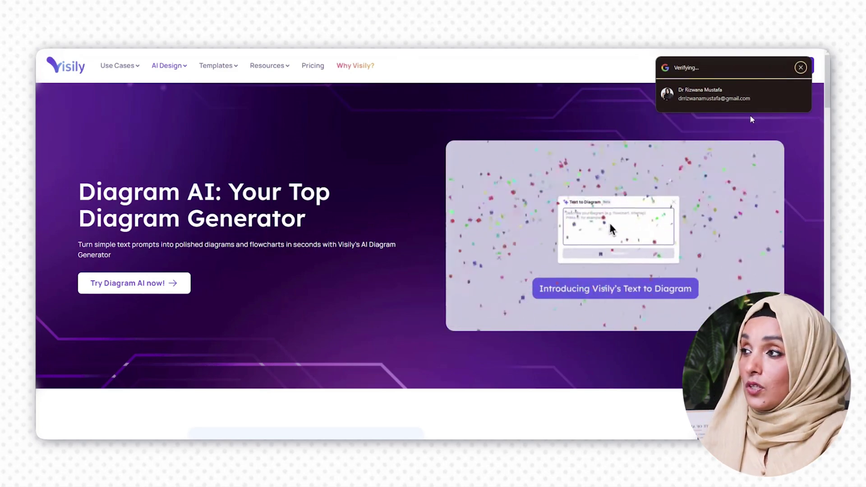
left_click(725, 65)
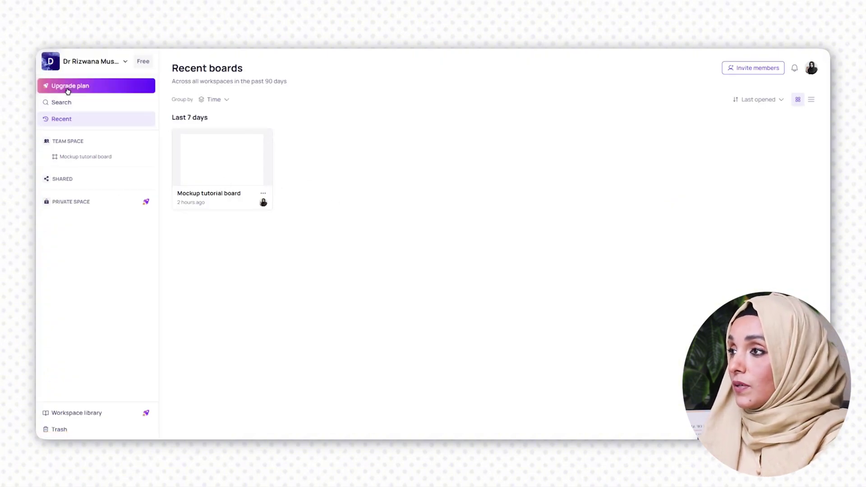
- Open Visily's Team space with the Diagrams workspace type and dismiss the new-board tip
left_click(76, 141)
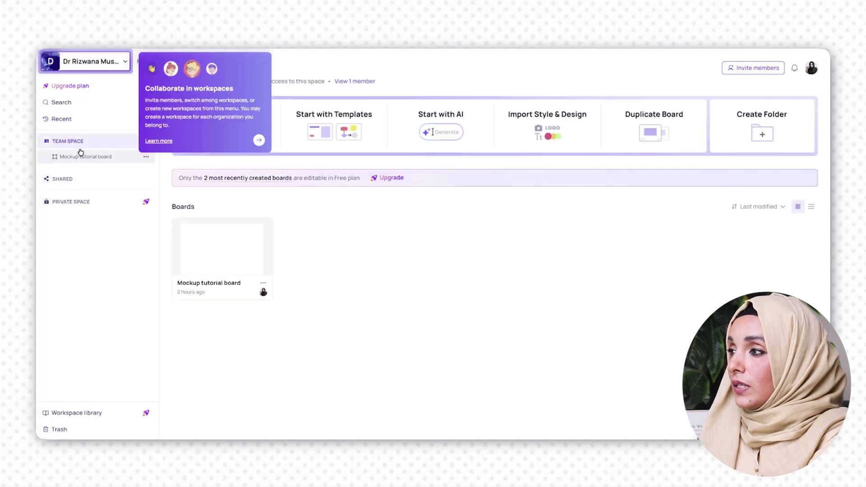
left_click(133, 141)
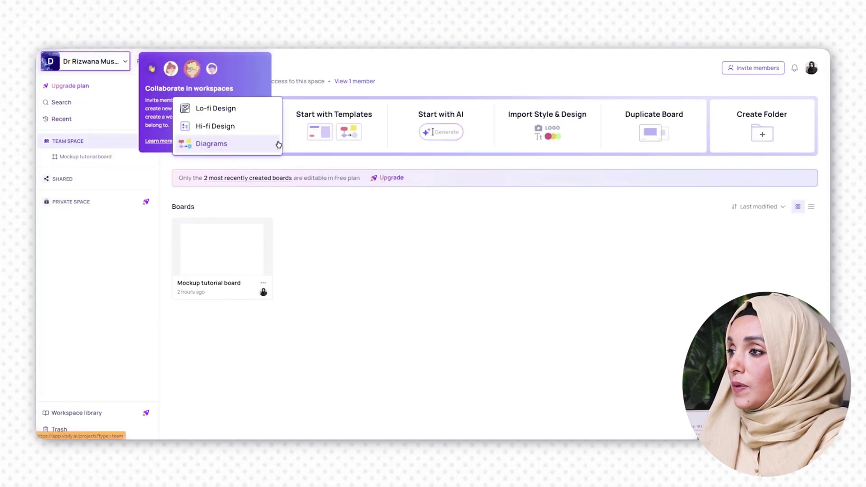
left_click(255, 149)
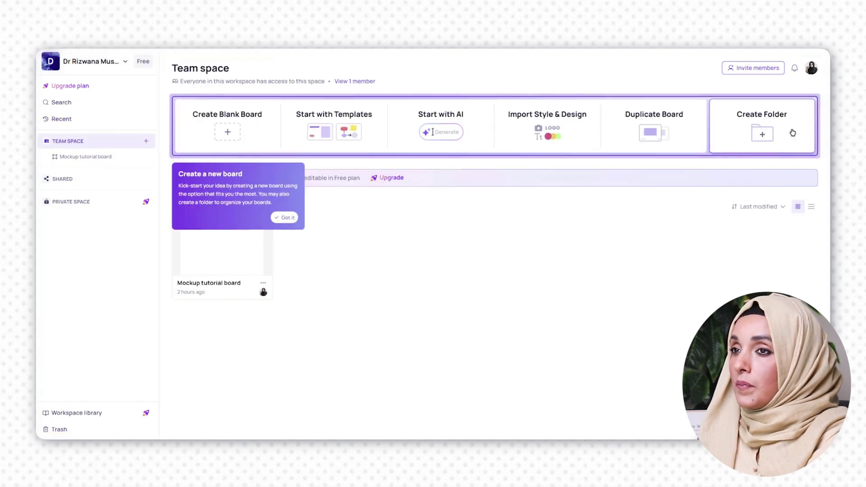
left_click(285, 218)
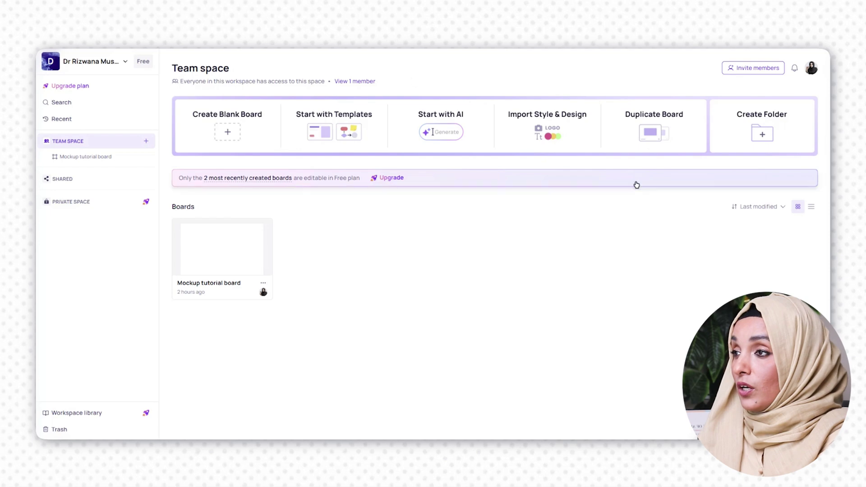
- Browse the template gallery's Diagrams, Flows, Apps and Screens collections
left_click(339, 138)
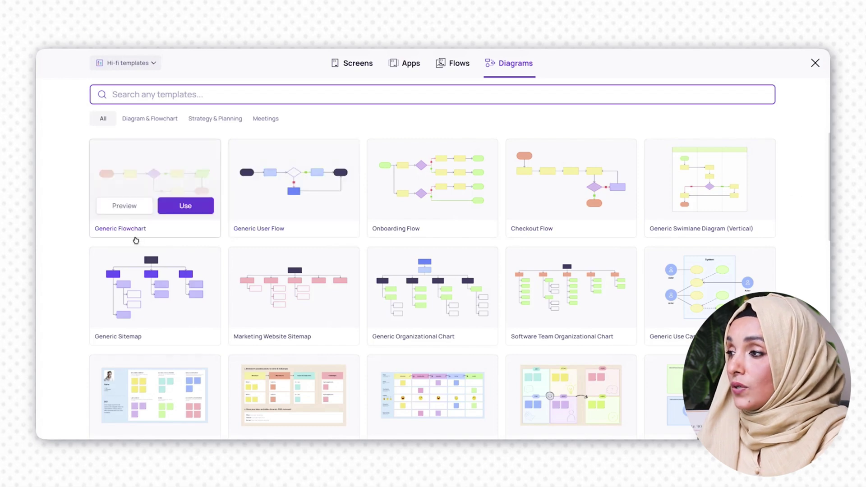
mouse_move(183, 241)
mouse_move(440, 233)
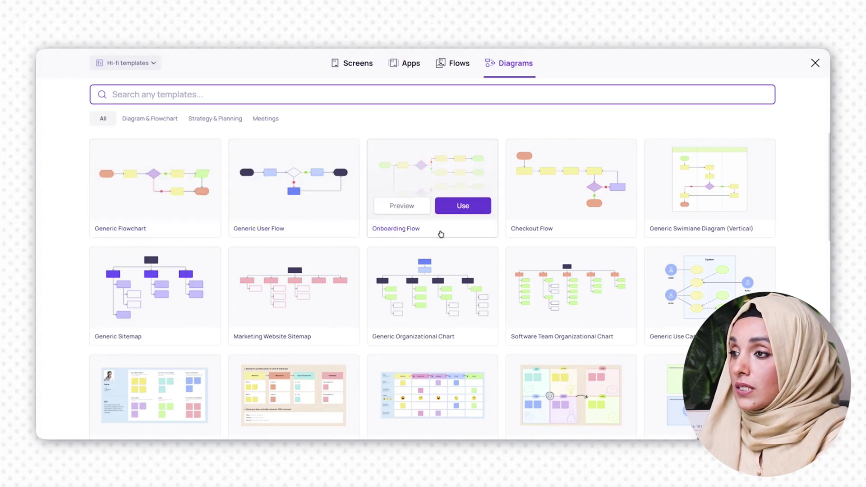
scroll(409, 237, "down", 3)
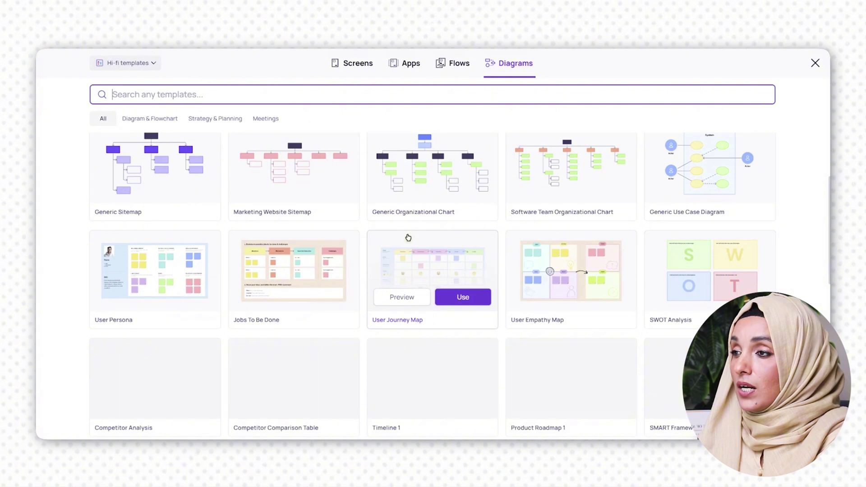
scroll(405, 220, "down", 4)
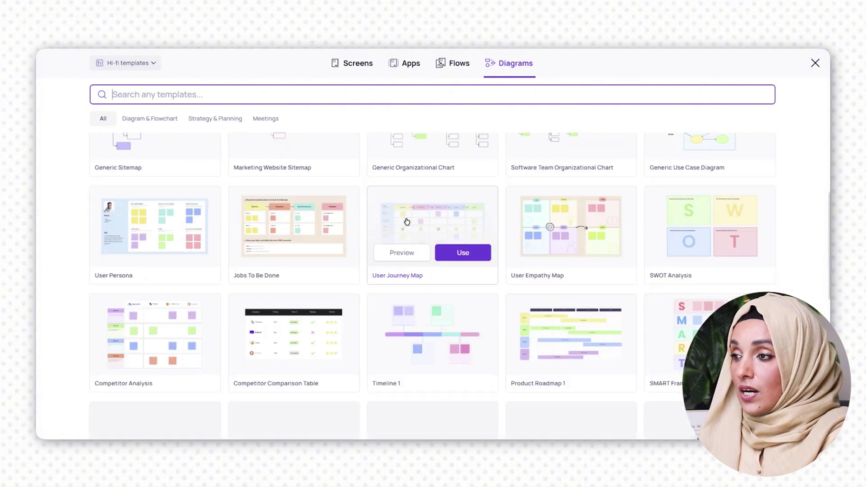
left_click(454, 64)
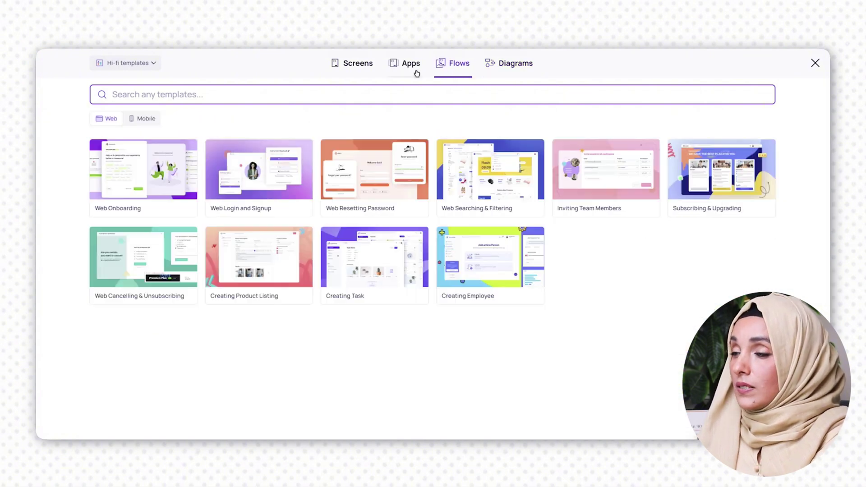
left_click(408, 64)
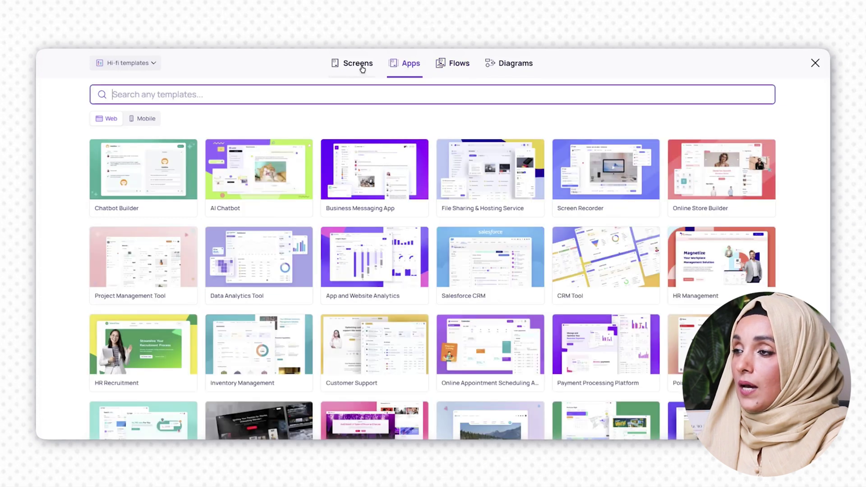
left_click(361, 67)
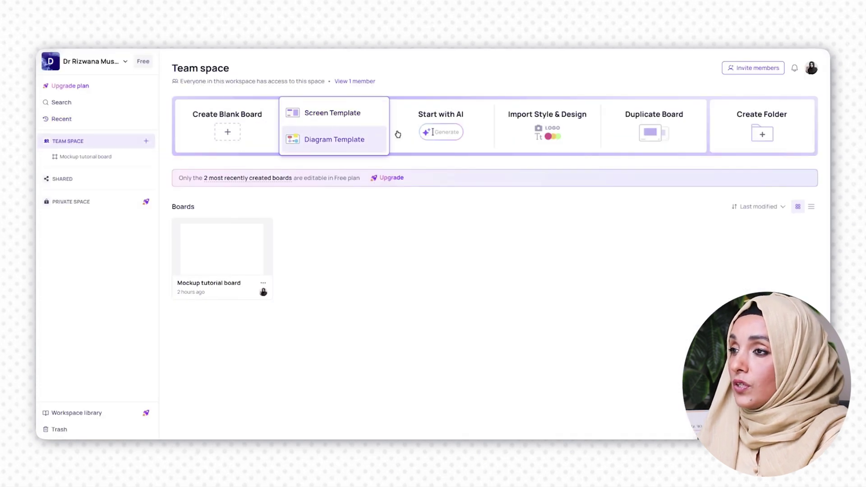
- Paste the survey paragraph as a Text to Design web app prompt and request screen proposals
left_click(448, 114)
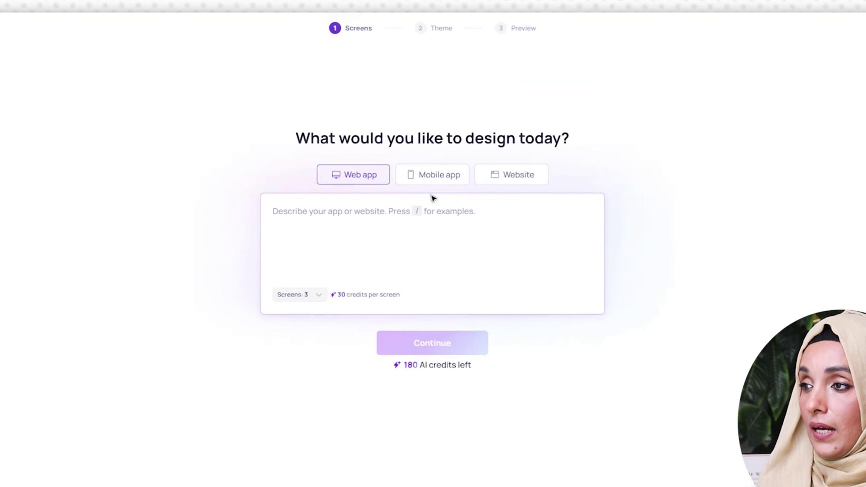
type("A survey of 1000 individuals explored the impact of social media usage on their lives. Of the respondents, 400 (40%) reported perceiving social media as a useful tool, 200 (20%) considered it a waste of time, and 200 (20%) expressed uncertainty regarding its impact.  The remaining 200 (20%) did not provide a definitive response within these categories.")
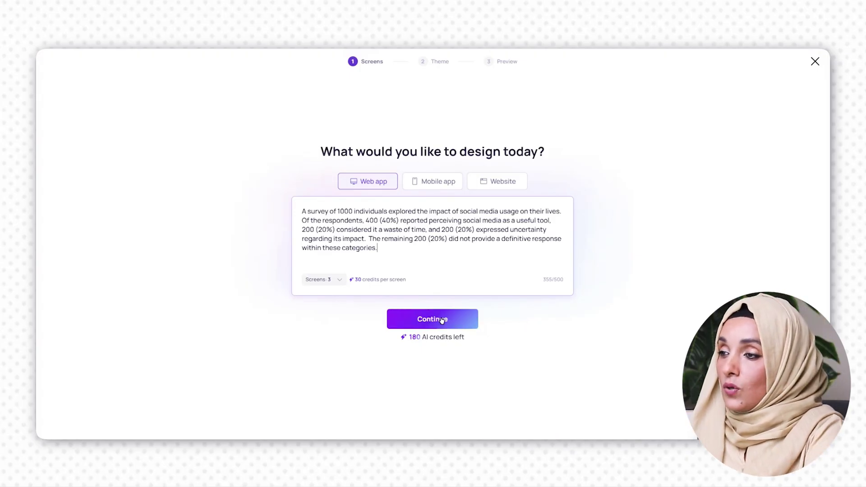
left_click(435, 321)
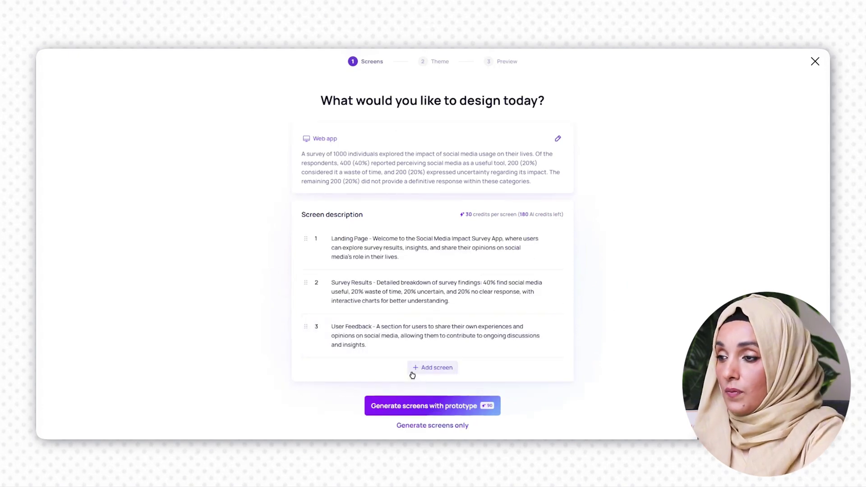
- Generate the Landing Page, Survey Results and User Feedback screens with a linked prototype and theme
left_click(444, 407)
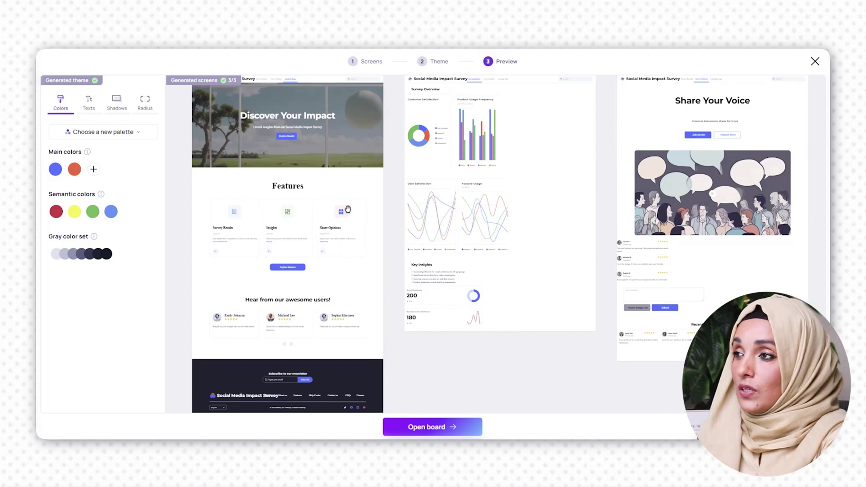
- Review the three previewed screens and open them as the Social Media Impact Survey board
scroll(491, 369, "up", 3)
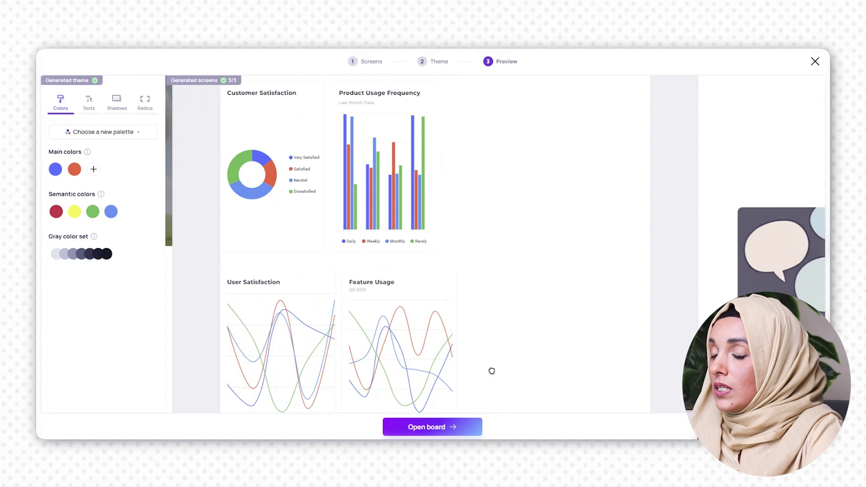
scroll(505, 304, "down", 5)
scroll(506, 302, "up", 5)
scroll(506, 302, "up", 2)
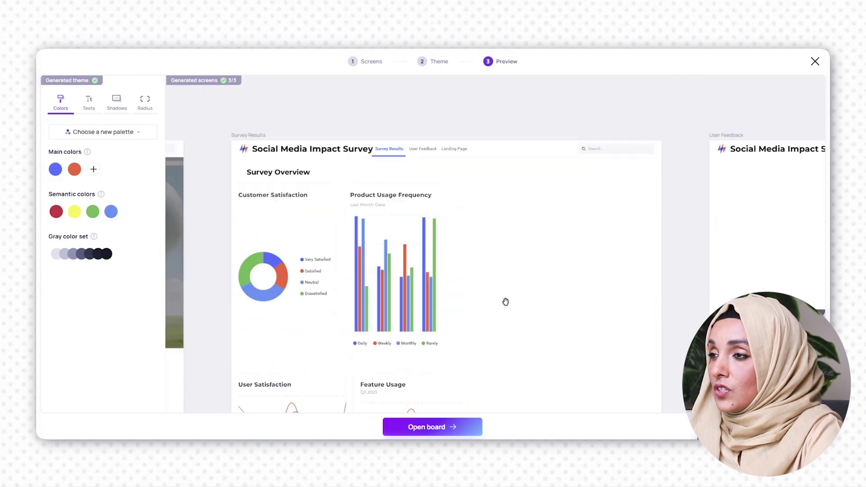
scroll(513, 297, "down", 2)
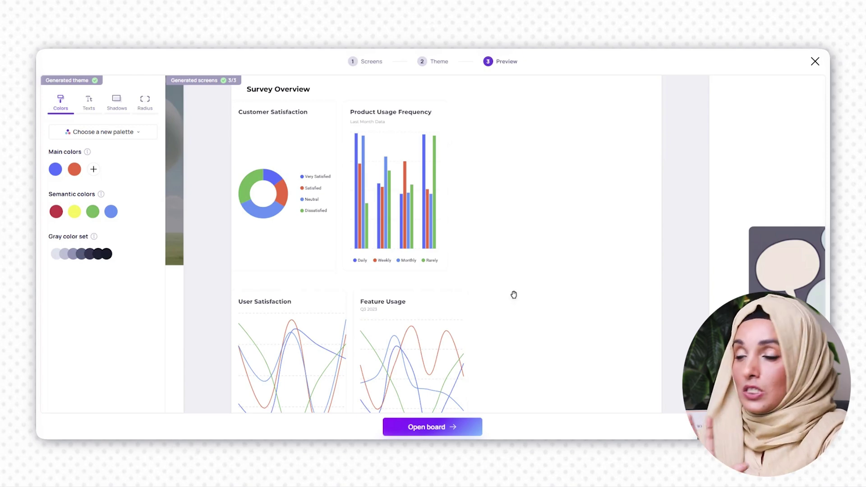
scroll(410, 303, "down", 4)
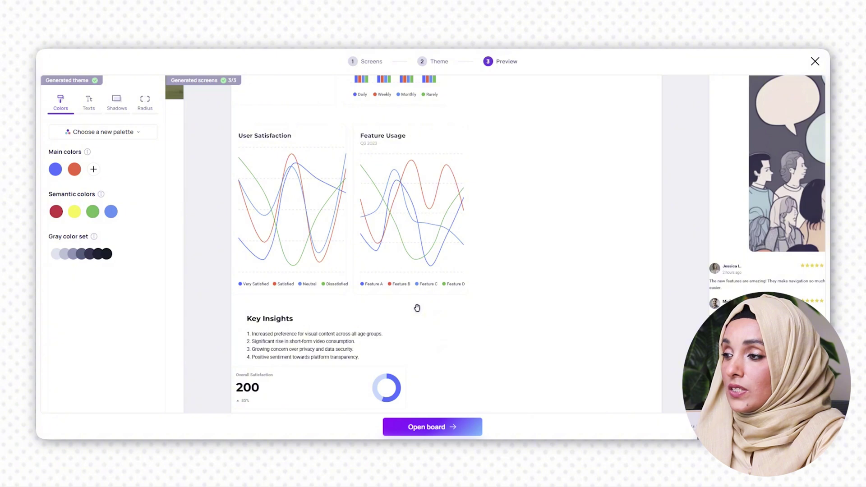
scroll(609, 359, "down", 5)
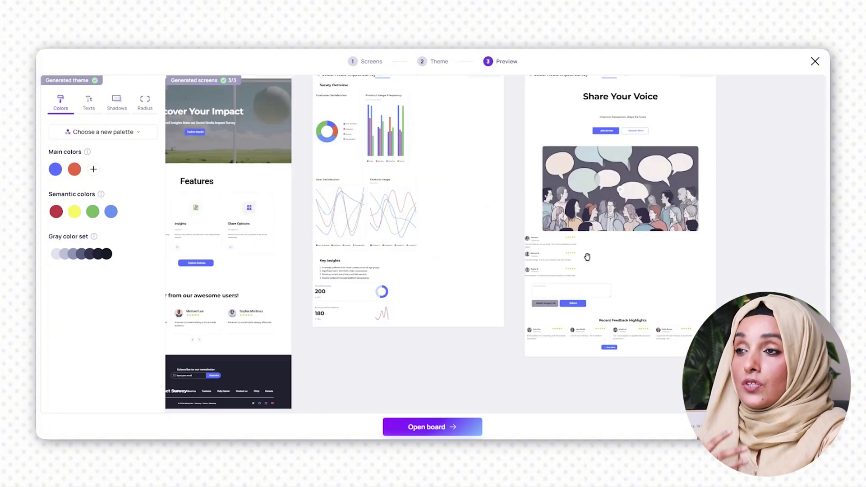
scroll(609, 263, "up", 5)
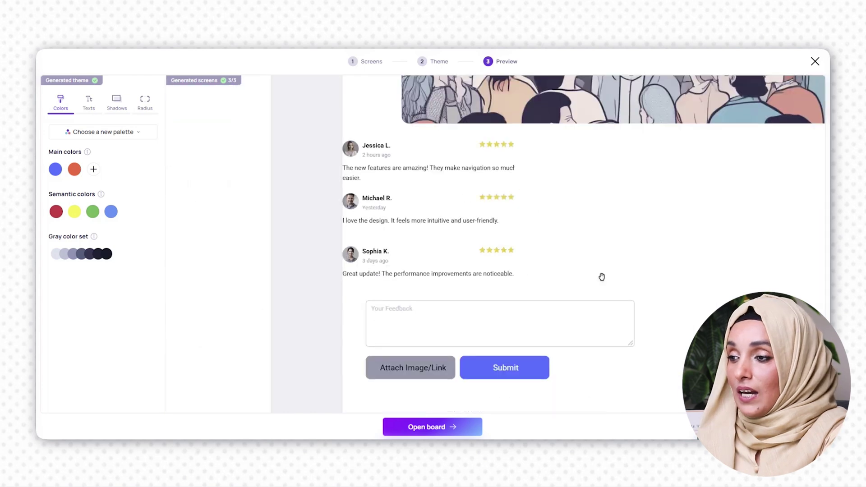
scroll(599, 277, "down", 5)
left_click(453, 420)
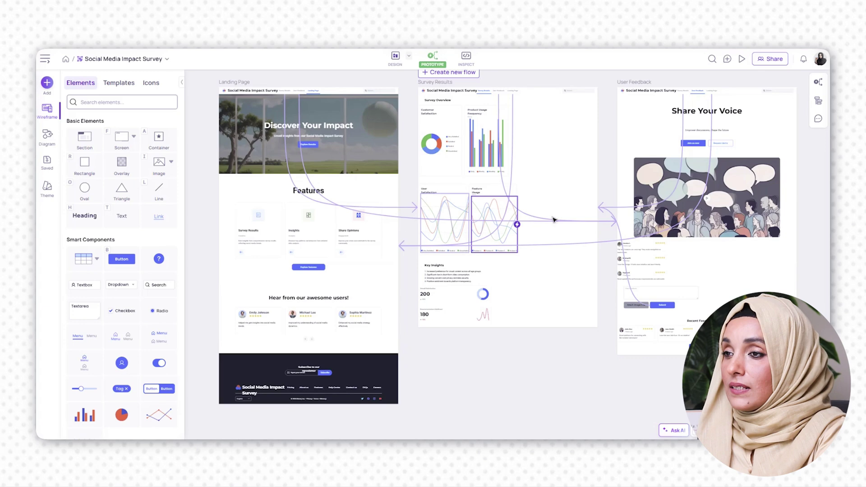
scroll(451, 181, "down", 4)
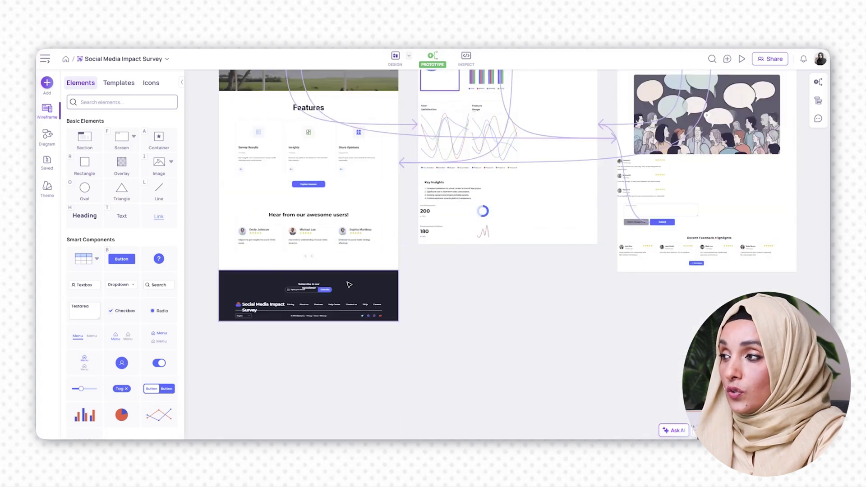
left_click(45, 84)
- Add an empty screen below the landing page containing a Section 1 box
left_click(112, 93)
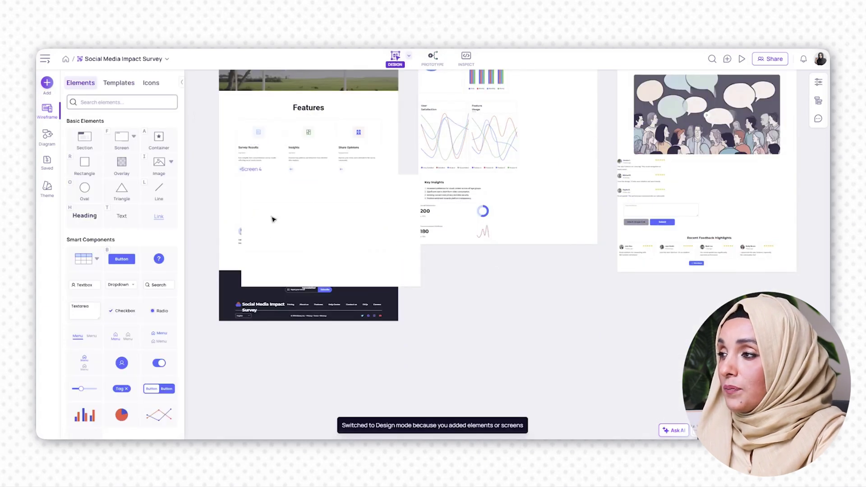
left_click(278, 343)
left_click(85, 140)
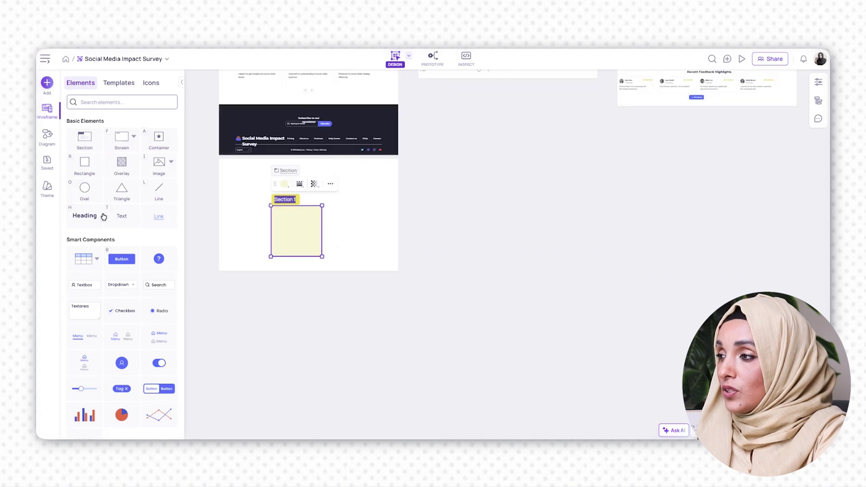
- Check the theme and diagram panels, then ask Visily AI for a survey infographic image
left_click(47, 188)
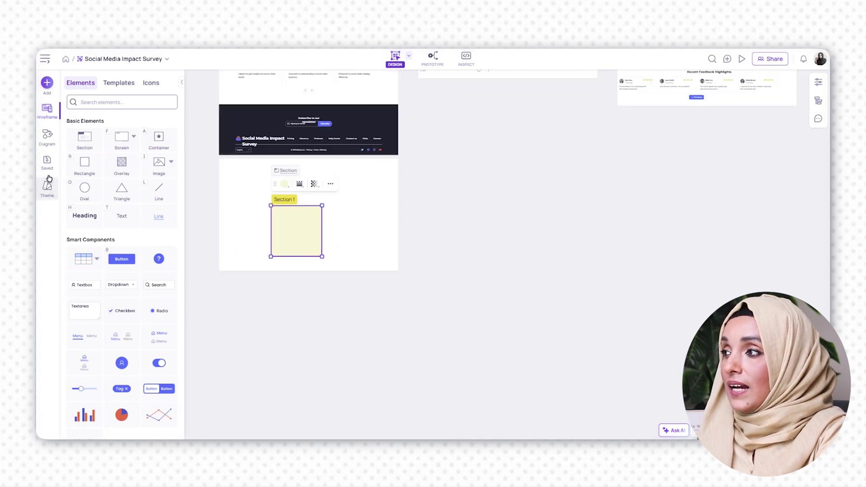
left_click(47, 136)
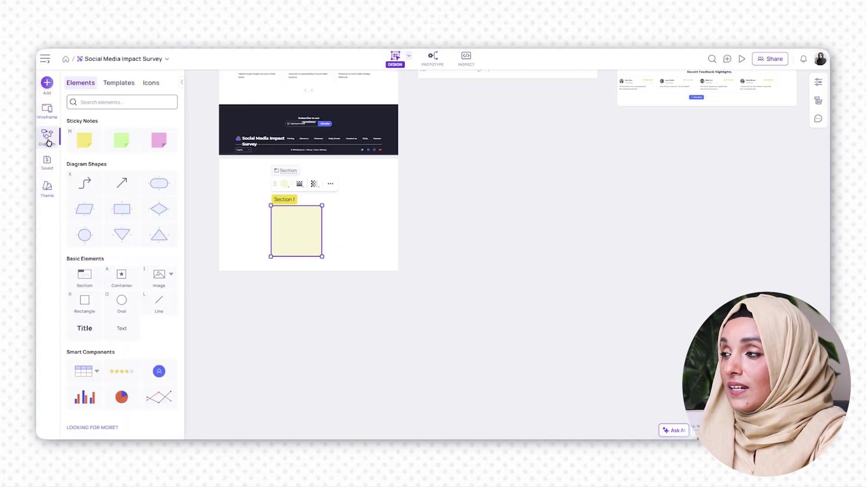
left_click(47, 112)
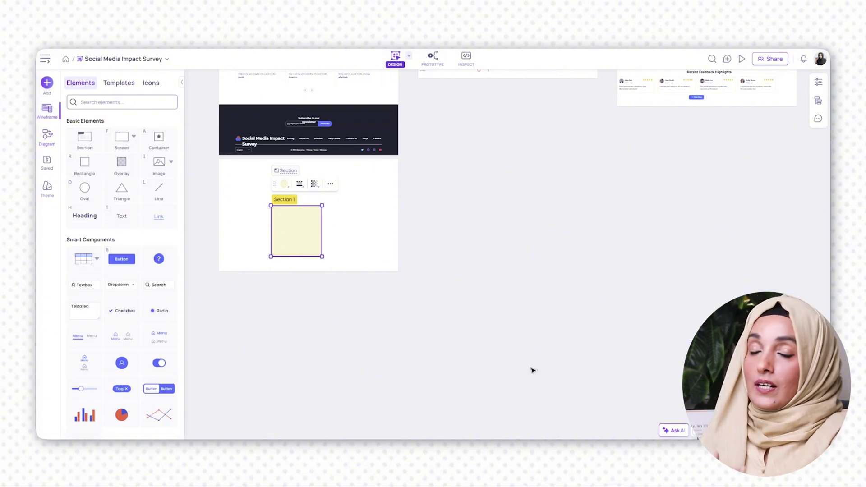
left_click(674, 430)
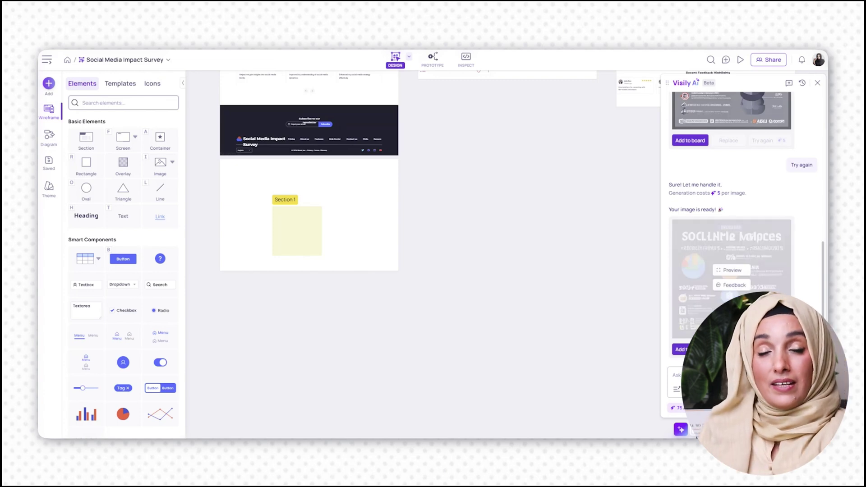
- Regenerate the infographic image with Try again in the Visily AI chat
mouse_move(744, 289)
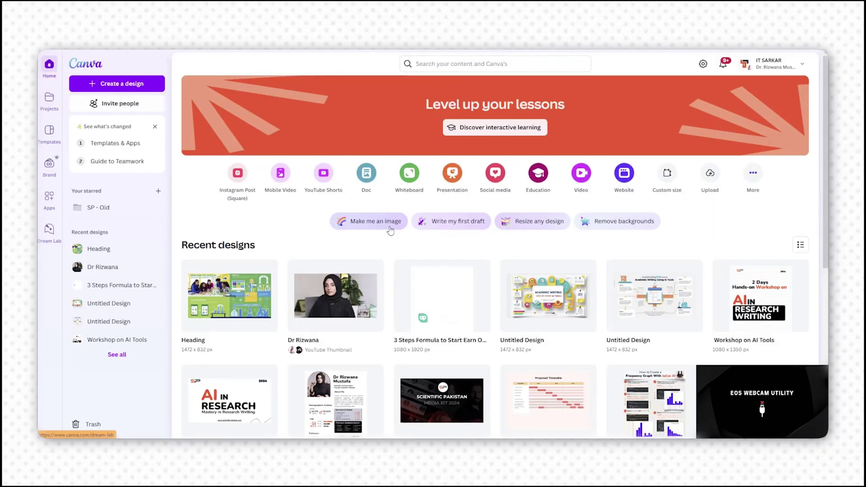
- Create four Dream Lab infographics from the social media survey prompt
left_click(391, 231)
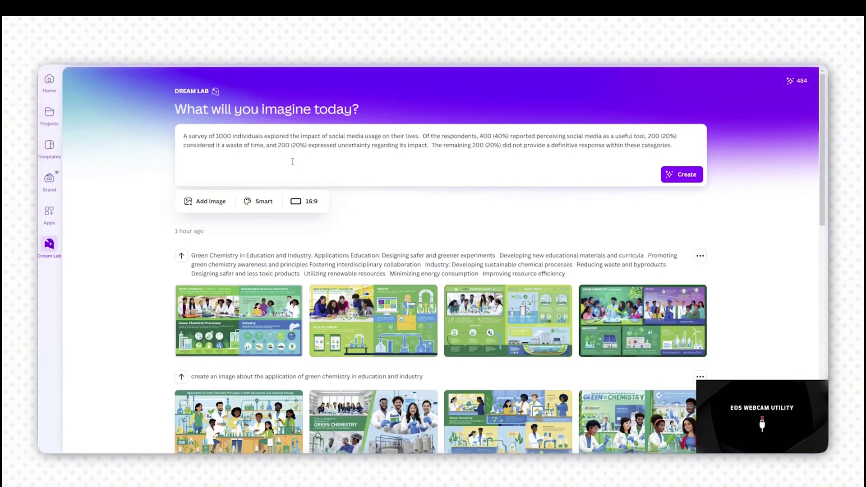
left_click(682, 174)
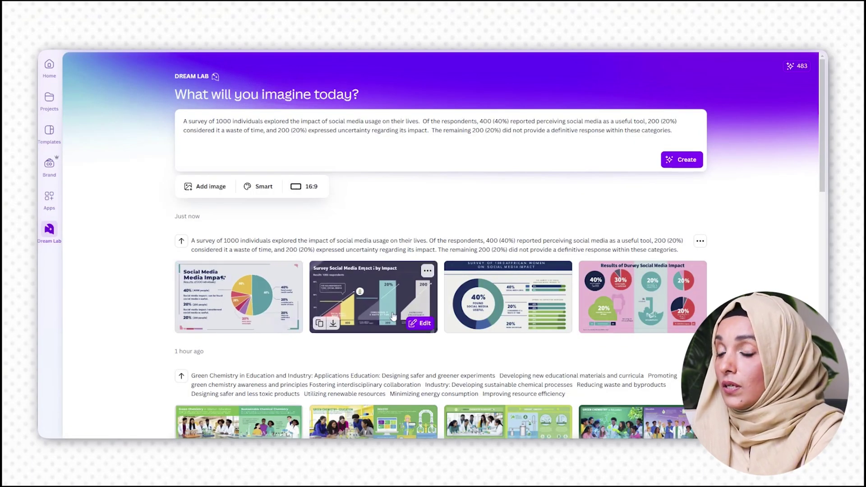
- Preview the pie, bar and donut-chart infographics, then open the pie-chart one in a design
left_click(220, 305)
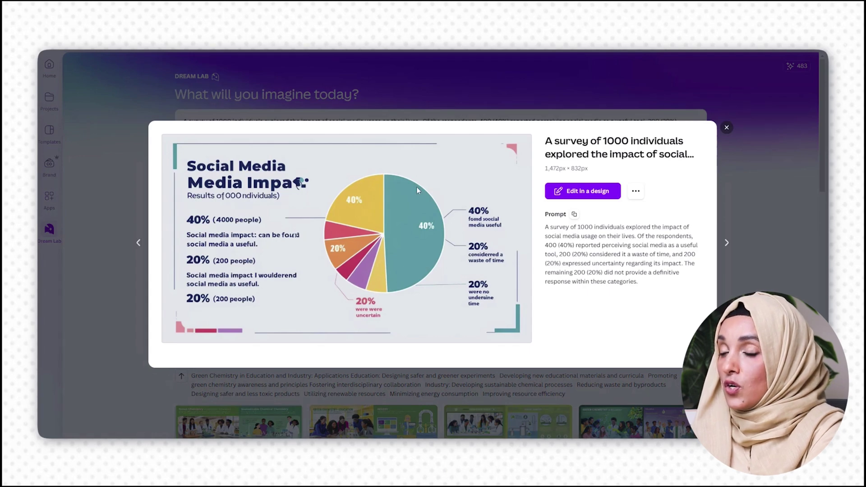
left_click(727, 129)
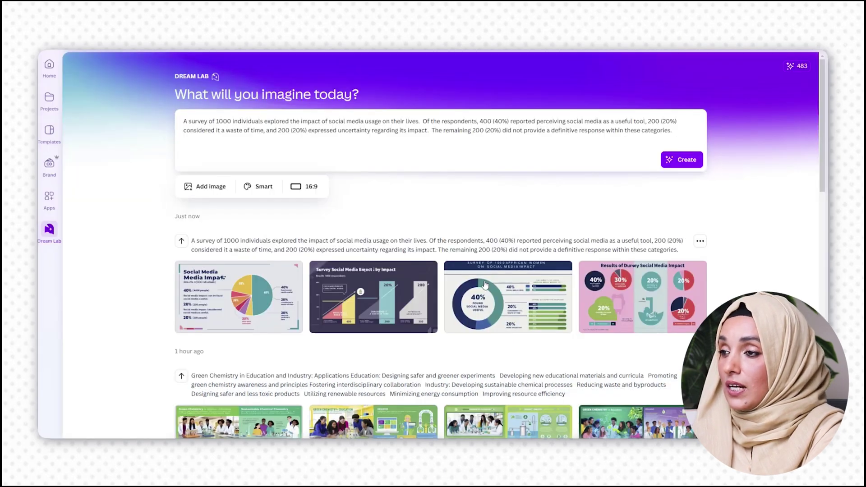
left_click(397, 288)
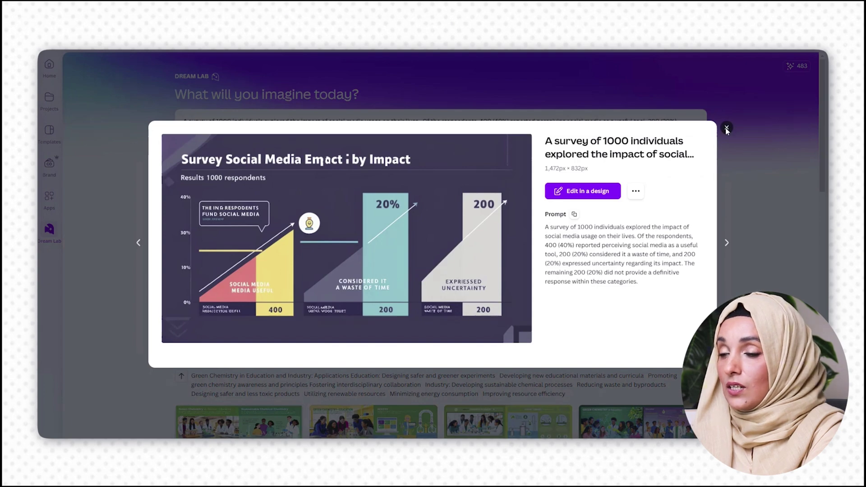
left_click(726, 128)
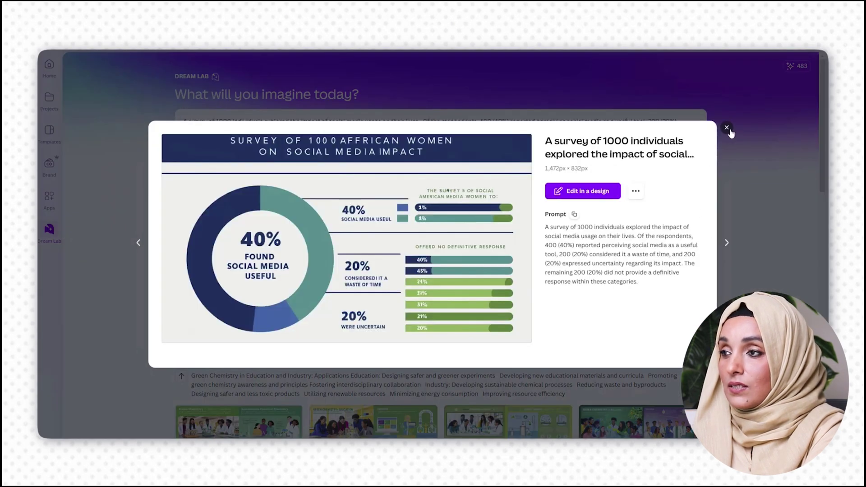
left_click(726, 128)
scroll(738, 250, "down", 5)
scroll(738, 249, "down", 8)
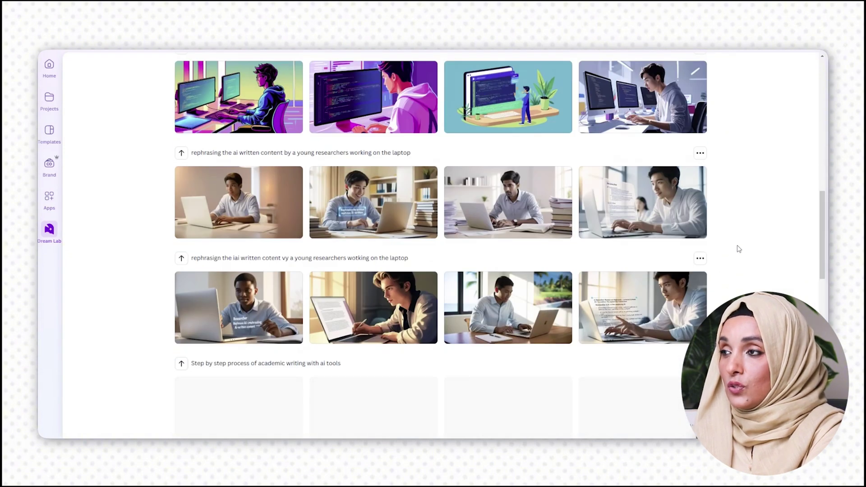
scroll(739, 249, "down", 3)
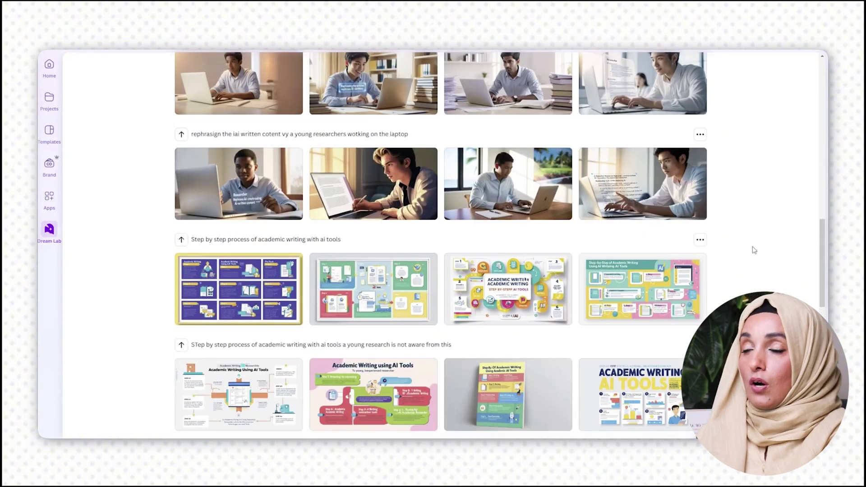
scroll(757, 249, "up", 15)
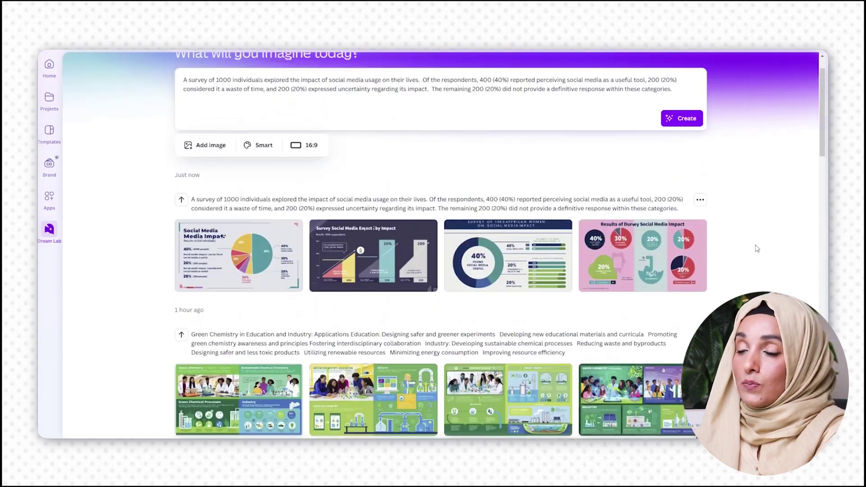
left_click(250, 265)
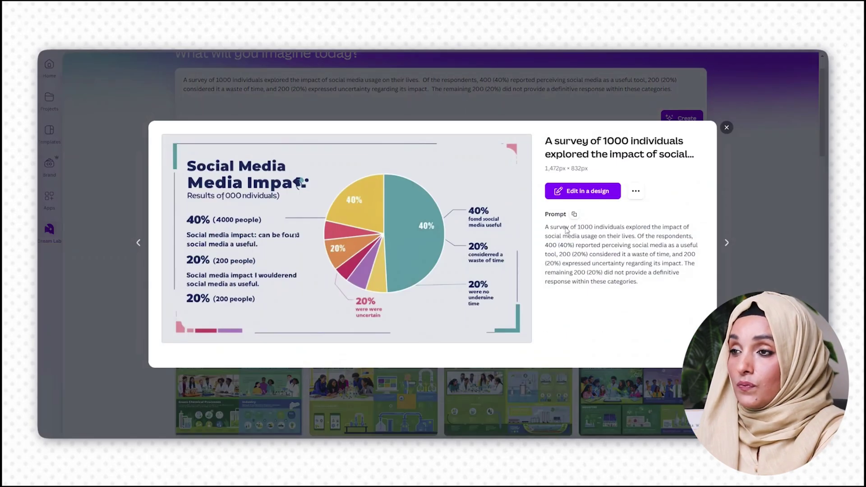
left_click(587, 197)
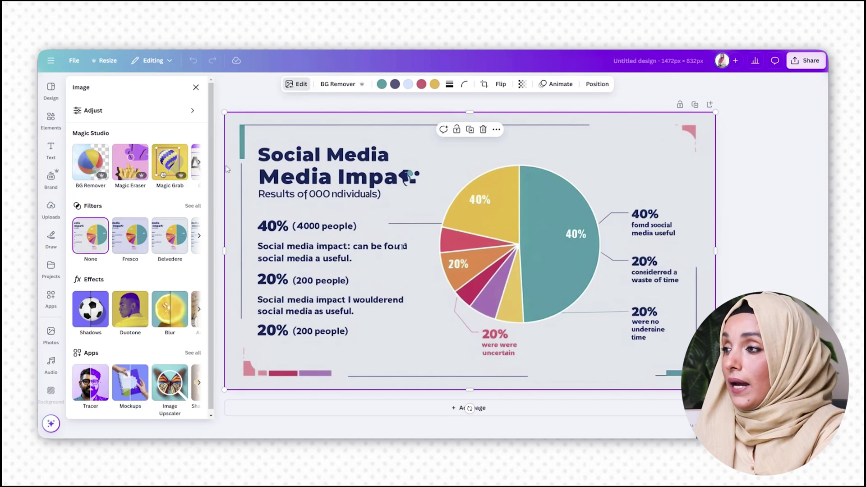
- Cancel cropping of the pie-chart infographic and show the Elements library
double_click(394, 169)
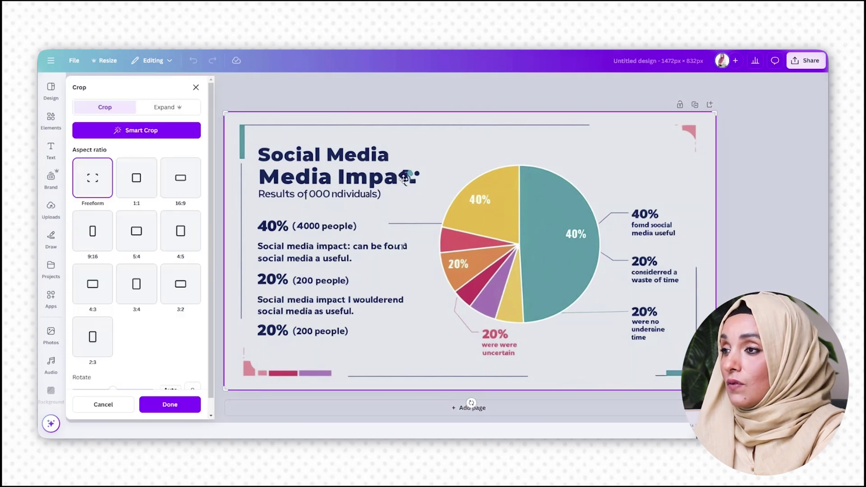
key("Escape")
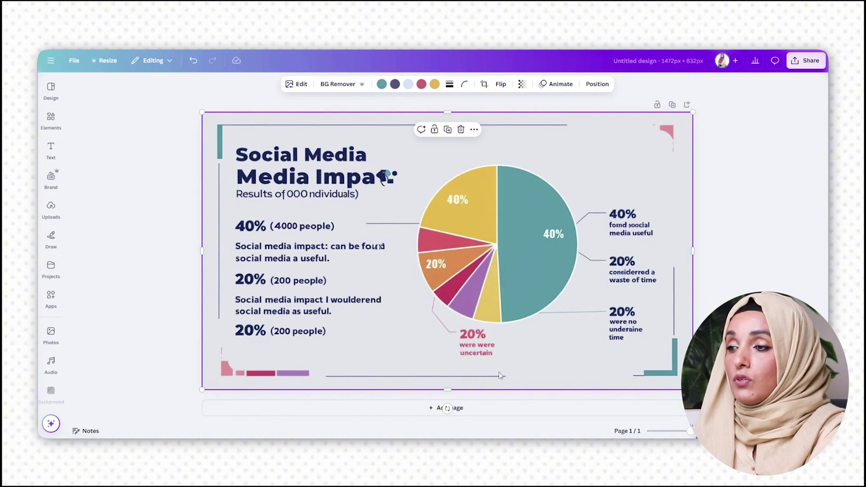
left_click(51, 118)
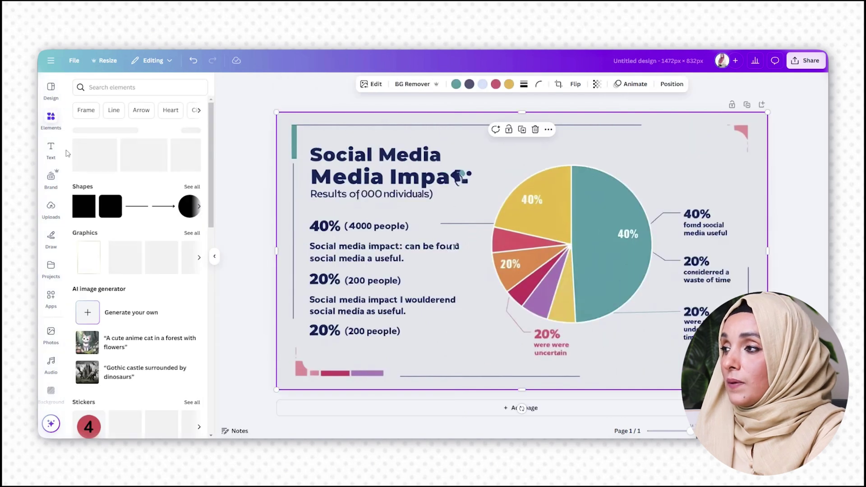
- Add a square, squash it into a thin bar, and eyedropper the page background colour onto it
left_click(84, 207)
left_click_drag(522, 210, 711, 135)
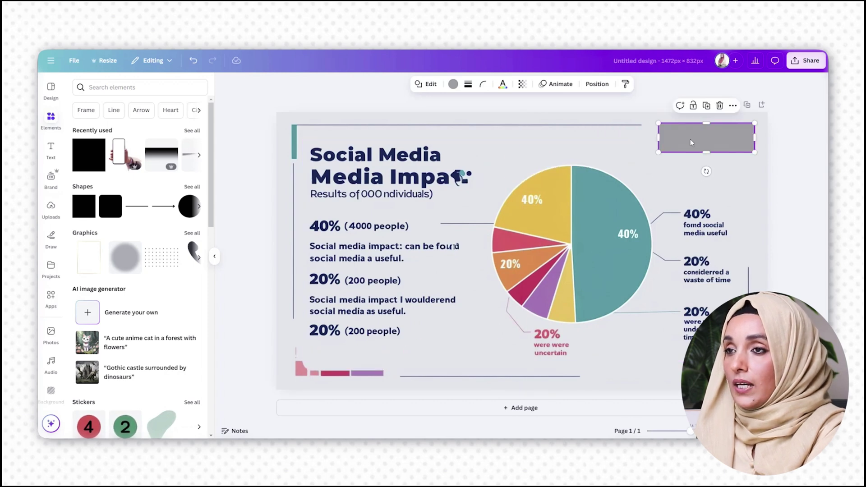
left_click(453, 84)
left_click(152, 153)
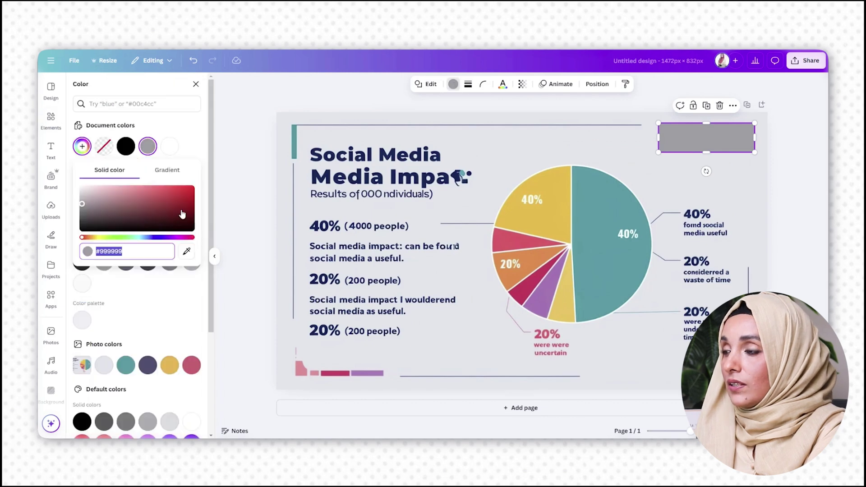
left_click(187, 251)
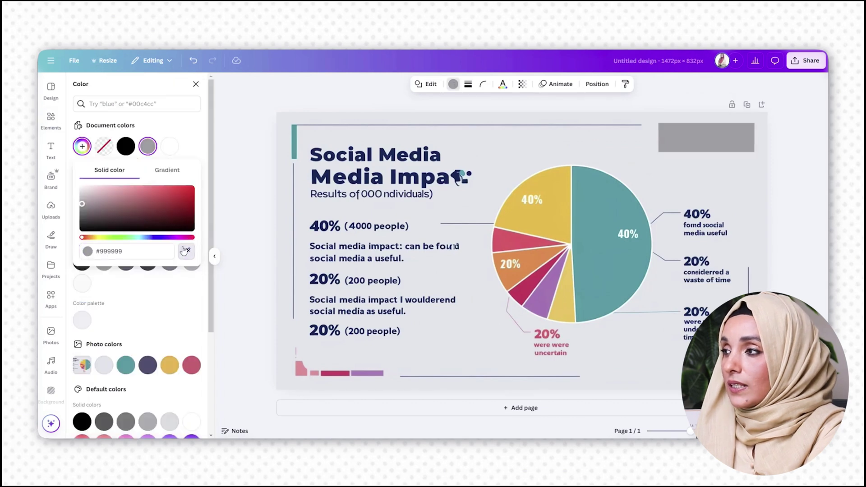
left_click(623, 147)
left_click(675, 156)
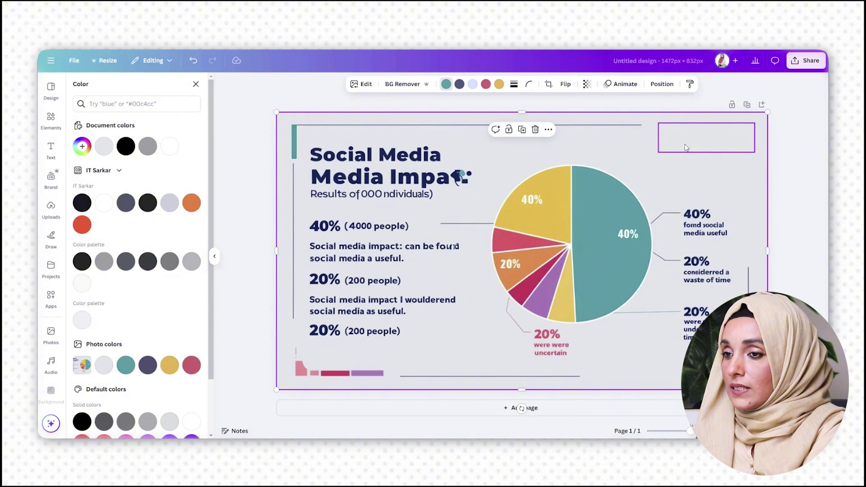
- Move the background-coloured bar over the bottom-left colour bars and drop a Heading text box there
left_click_drag(694, 147, 326, 373)
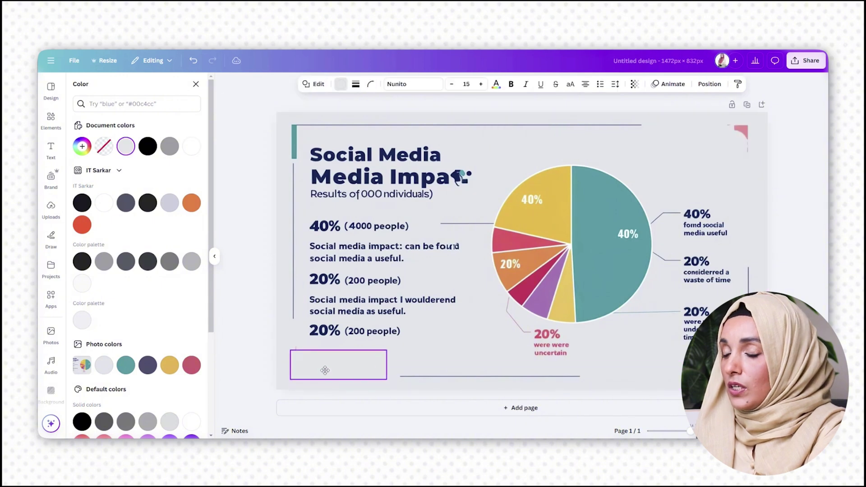
left_click(414, 363)
left_click(294, 353)
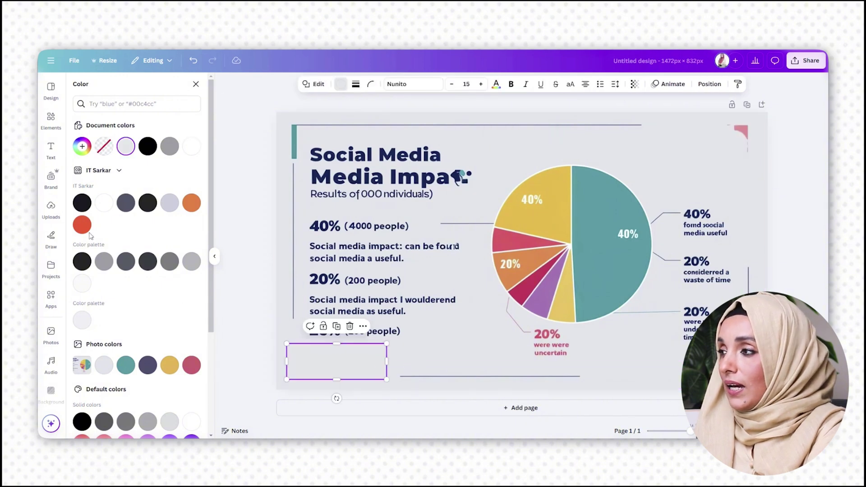
left_click(51, 160)
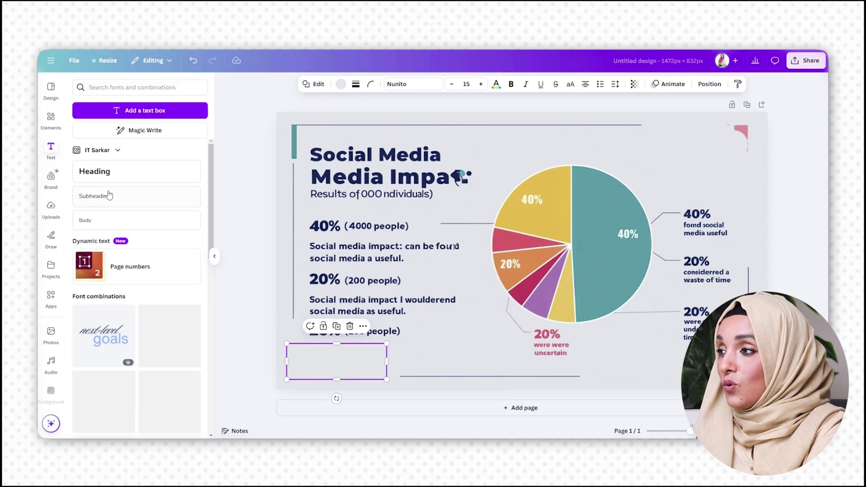
left_click_drag(322, 362, 323, 358)
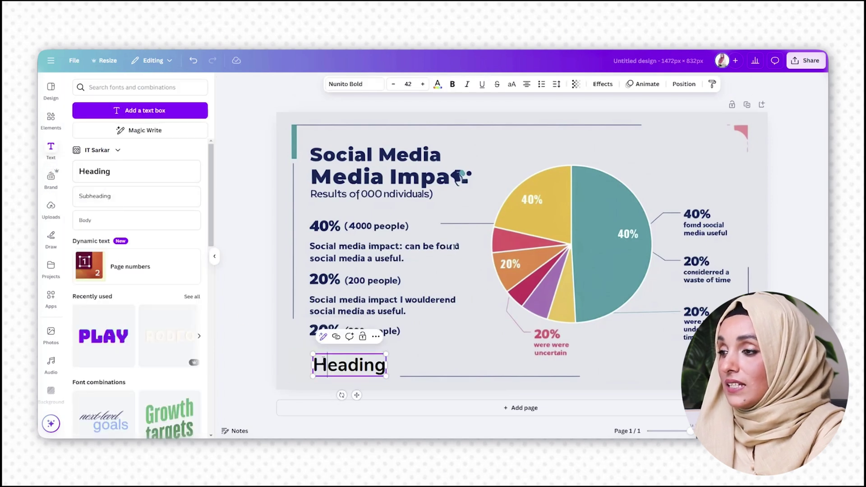